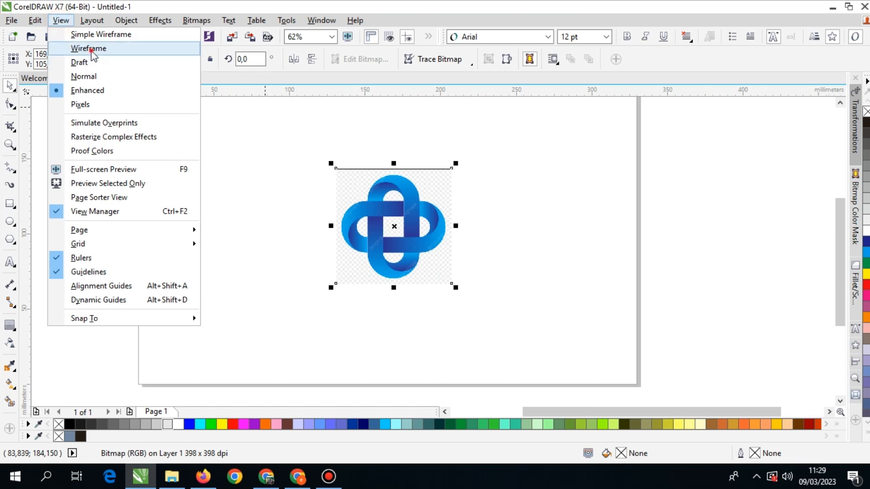
Examine the logo bitmap in Wireframe view and return the drawing to Enhanced view.
{"action": "left_click", "coordinate": [91, 50]}
{"action": "left_click_drag", "start_coordinate": [393, 233], "coordinate": [480, 237]}
{"action": "key", "text": "ctrl+z"}
{"action": "scroll", "coordinate": [422, 211], "scroll_direction": "up", "scroll_amount": 1}
{"action": "scroll", "coordinate": [415, 201], "scroll_direction": "up", "scroll_amount": 2}
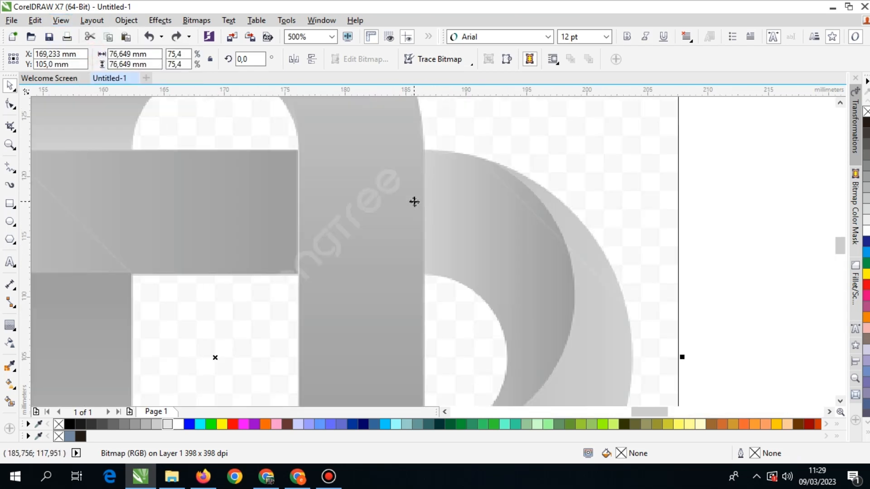
{"action": "scroll", "coordinate": [414, 200], "scroll_direction": "down", "scroll_amount": 3}
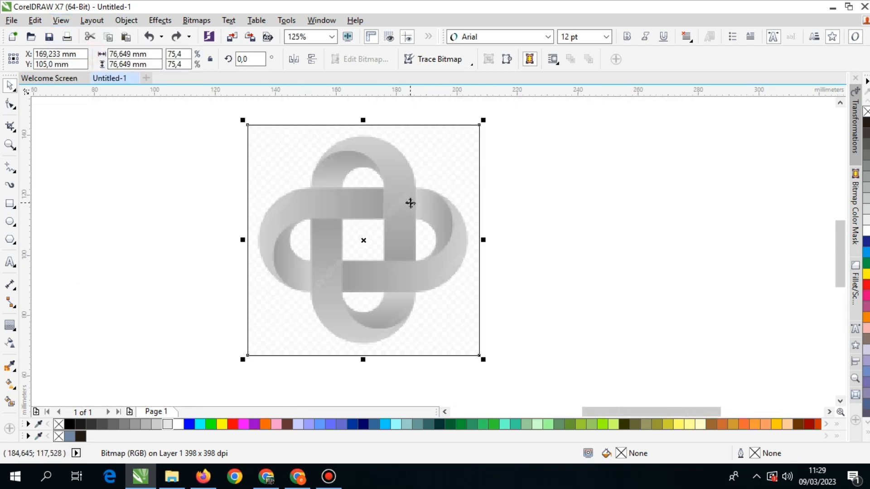
{"action": "left_click", "coordinate": [64, 24]}
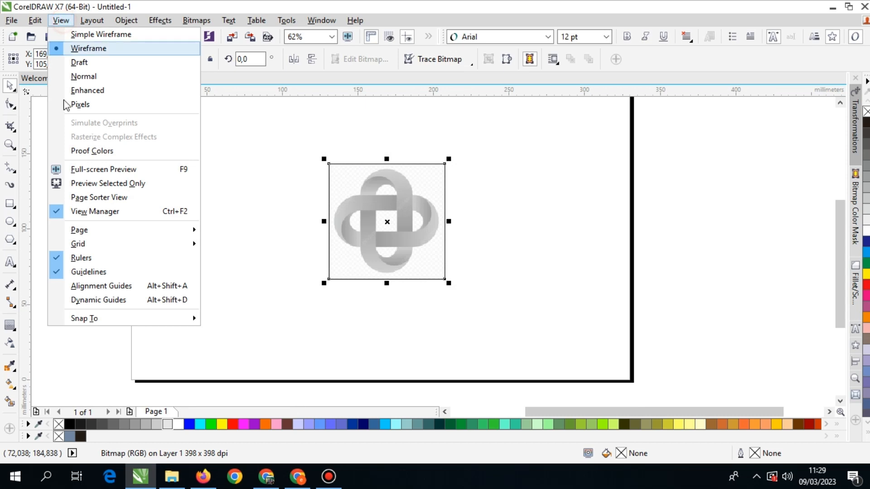
{"action": "left_click", "coordinate": [84, 88]}
Lock the logo bitmap on the page and deselect it.
{"action": "right_click", "coordinate": [366, 200]}
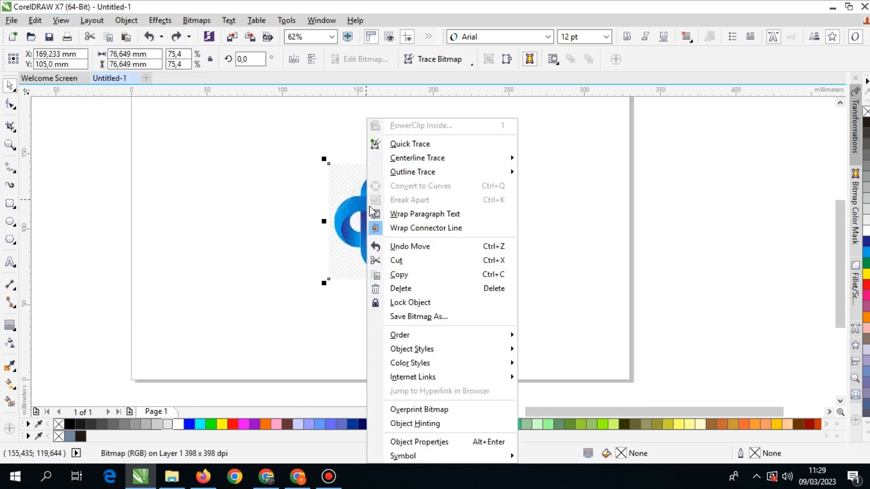
{"action": "left_click", "coordinate": [383, 301]}
{"action": "left_click", "coordinate": [540, 233]}
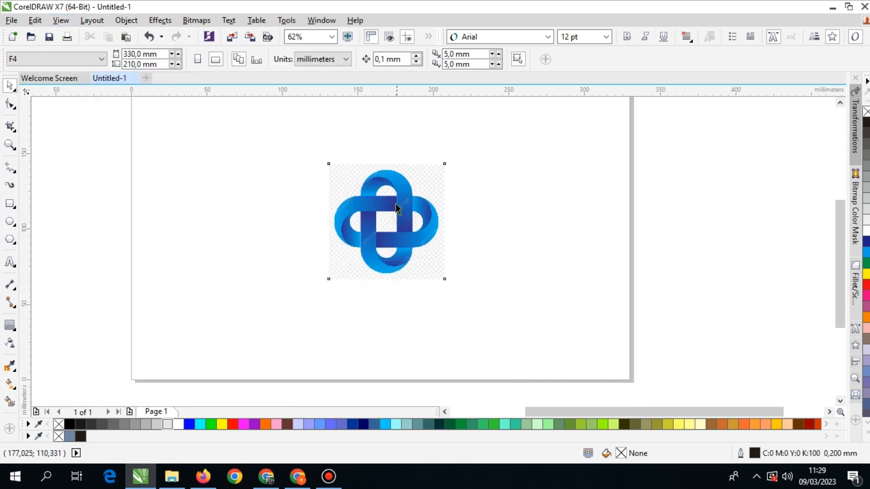
Draw a rectangle about 32 by 70 mm over the logo's vertical loop.
{"action": "scroll", "coordinate": [396, 204], "scroll_direction": "up", "scroll_amount": 4}
{"action": "scroll", "coordinate": [410, 224], "scroll_direction": "down", "scroll_amount": 2}
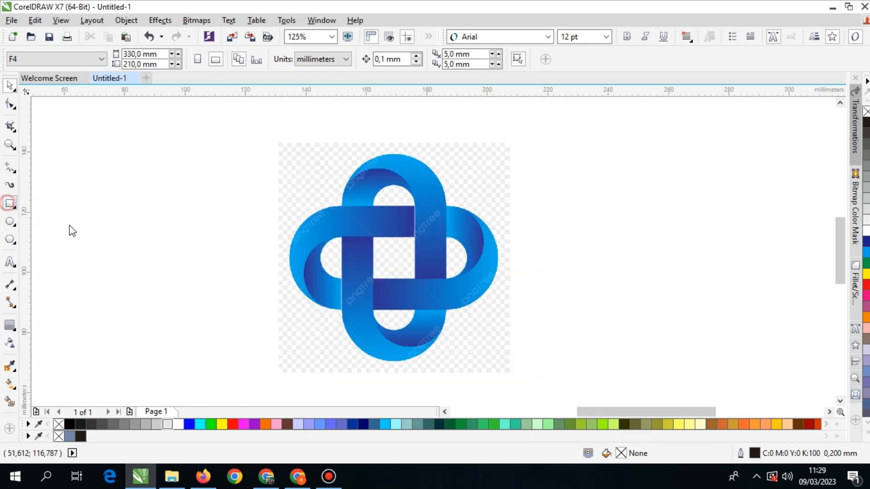
{"action": "left_click", "coordinate": [8, 203]}
{"action": "left_click_drag", "start_coordinate": [341, 247], "coordinate": [322, 223]}
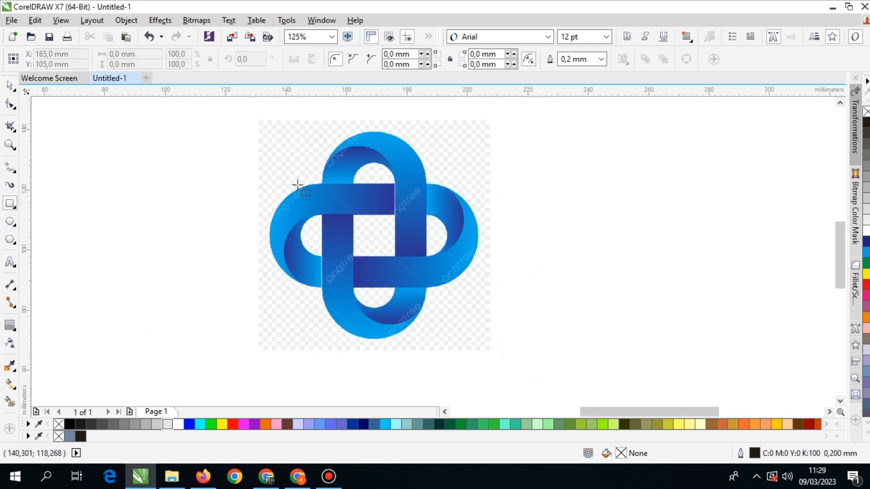
{"action": "left_click_drag", "start_coordinate": [325, 132], "coordinate": [422, 343]}
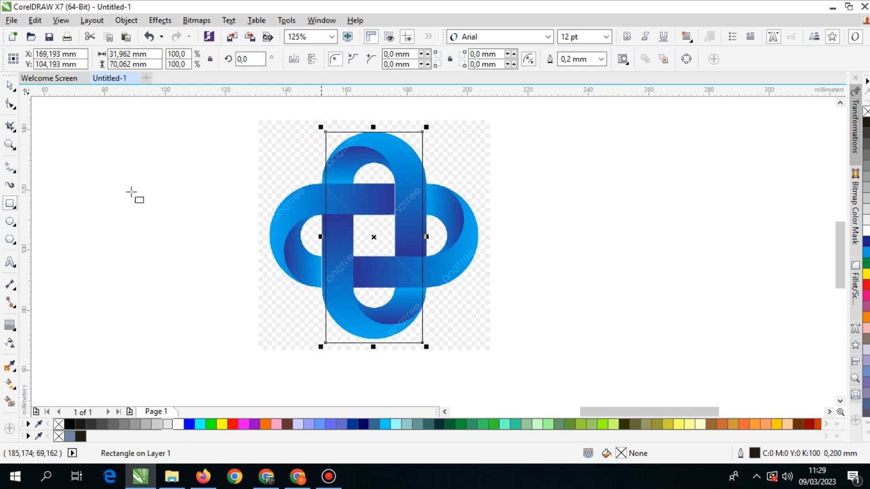
Line up the rectangle's sides with the vertical loop's outer edges, widening it to about 34.6 mm.
{"action": "left_click", "coordinate": [9, 85]}
{"action": "scroll", "coordinate": [323, 246], "scroll_direction": "up", "scroll_amount": 2}
{"action": "left_click_drag", "start_coordinate": [323, 238], "coordinate": [305, 236]}
{"action": "scroll", "coordinate": [469, 234], "scroll_direction": "down", "scroll_amount": 2}
{"action": "scroll", "coordinate": [532, 234], "scroll_direction": "up", "scroll_amount": 1}
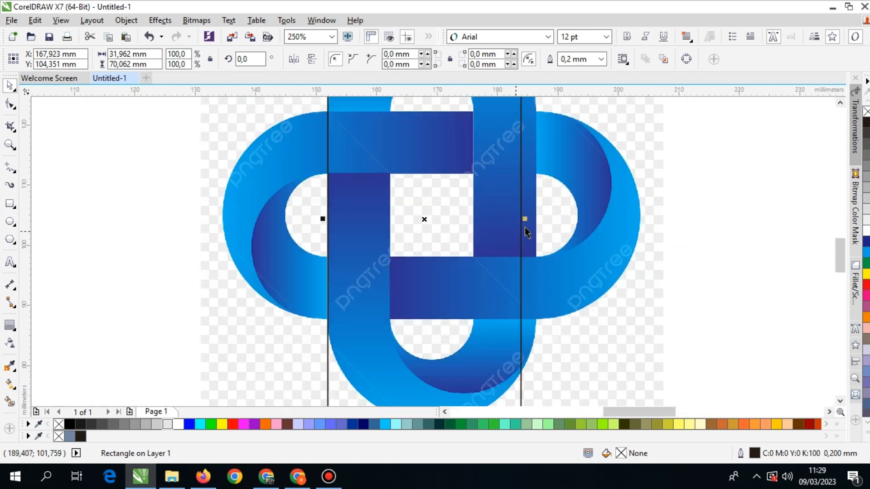
{"action": "left_click_drag", "start_coordinate": [526, 221], "coordinate": [543, 229]}
{"action": "scroll", "coordinate": [543, 230], "scroll_direction": "down", "scroll_amount": 1}
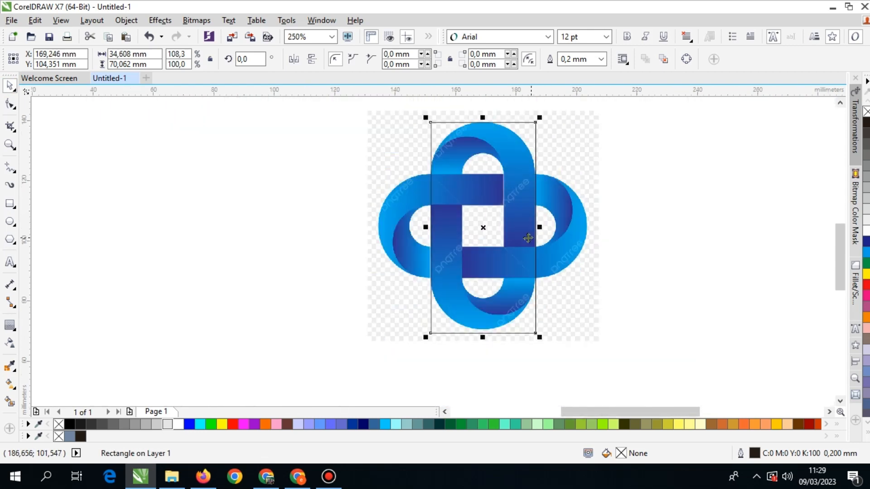
Shorten the rectangle to about 68.8 mm so its bottom edge touches the vertical loop's lowest point.
{"action": "scroll", "coordinate": [462, 240], "scroll_direction": "up", "scroll_amount": 3}
{"action": "scroll", "coordinate": [462, 240], "scroll_direction": "down", "scroll_amount": 3}
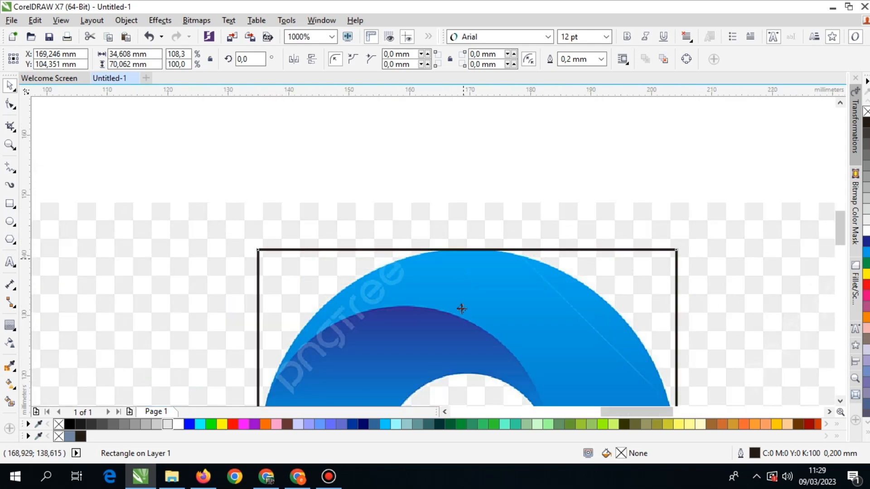
{"action": "scroll", "coordinate": [392, 330], "scroll_direction": "up", "scroll_amount": 2}
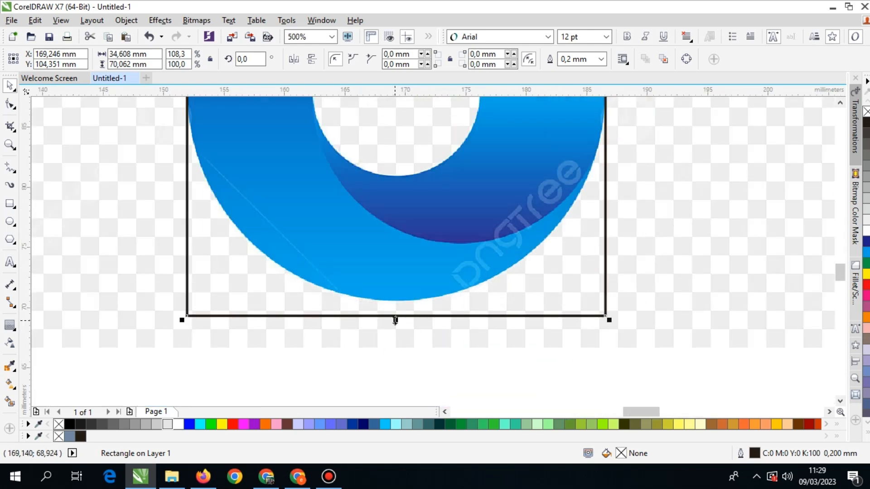
{"action": "left_click_drag", "start_coordinate": [396, 320], "coordinate": [395, 304]}
Round all four rectangle corners fully to a radius of about 17.3 mm, matching the loop's curved ends.
{"action": "key", "text": "F10"}
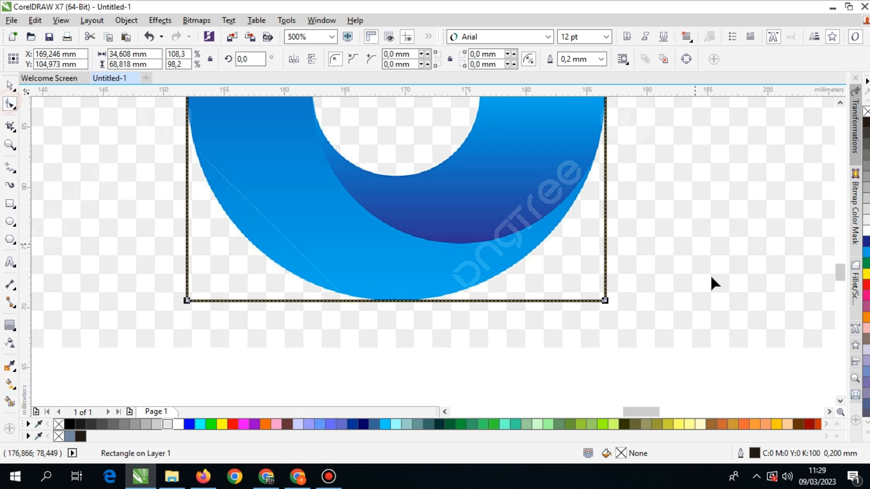
{"action": "scroll", "coordinate": [589, 310], "scroll_direction": "down", "scroll_amount": 1}
{"action": "left_click_drag", "start_coordinate": [596, 303], "coordinate": [482, 294]}
{"action": "scroll", "coordinate": [482, 293], "scroll_direction": "down", "scroll_amount": 1}
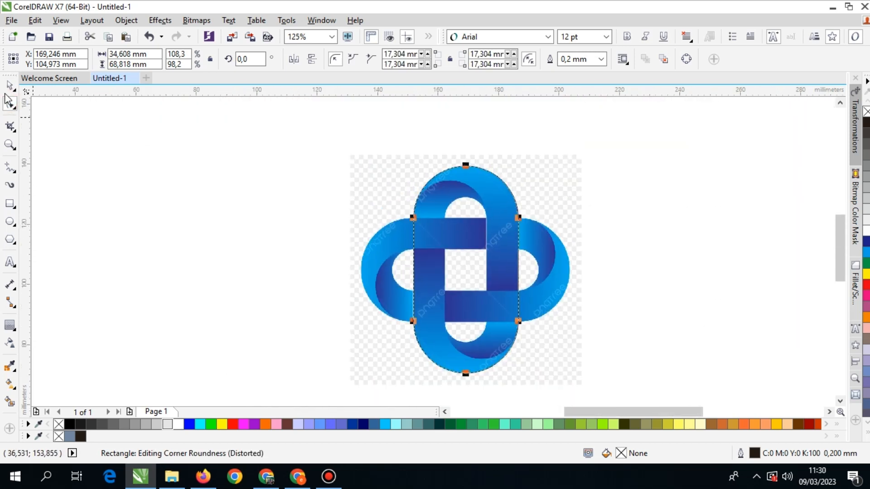
{"action": "left_click", "coordinate": [10, 88]}
Add a one-step inside contour of about 10.4 mm to the rounded rectangle, following the vertical loop's inner edge.
{"action": "left_click", "coordinate": [10, 325]}
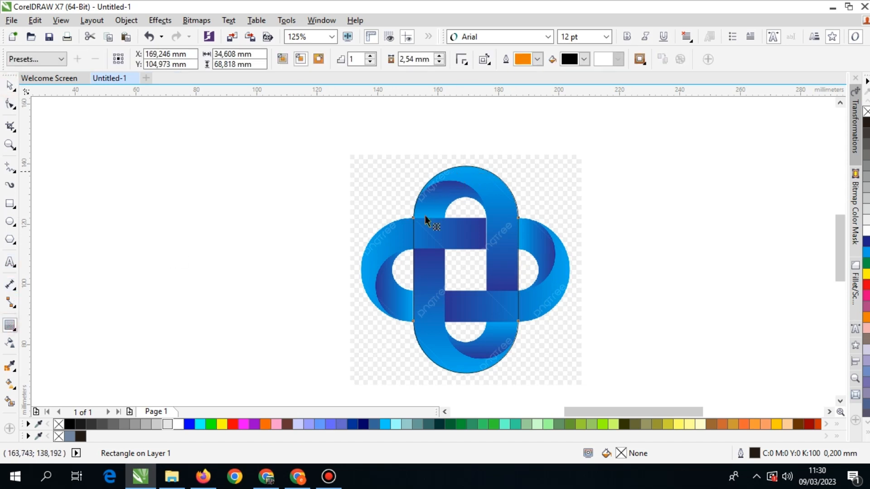
{"action": "scroll", "coordinate": [427, 219], "scroll_direction": "up", "scroll_amount": 1}
{"action": "scroll", "coordinate": [408, 179], "scroll_direction": "down", "scroll_amount": 2}
{"action": "left_click_drag", "start_coordinate": [388, 184], "coordinate": [460, 227]}
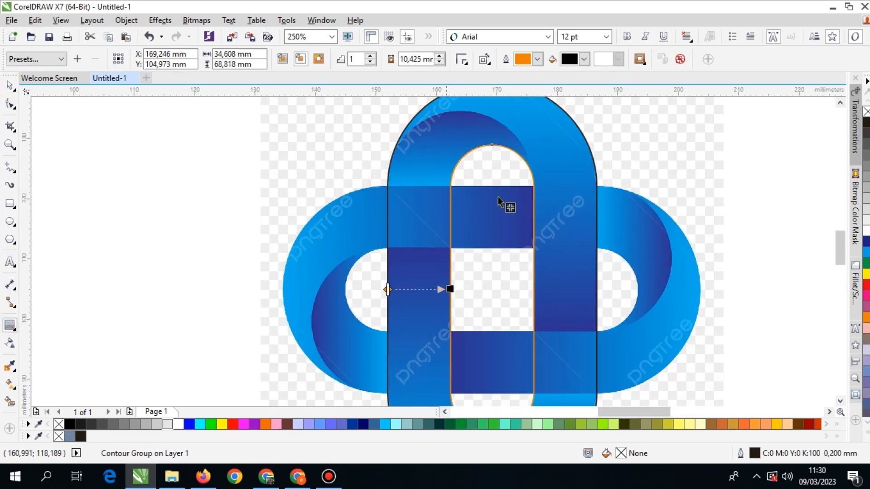
{"action": "scroll", "coordinate": [511, 181], "scroll_direction": "up", "scroll_amount": 1}
{"action": "scroll", "coordinate": [511, 181], "scroll_direction": "down", "scroll_amount": 2}
{"action": "left_click", "coordinate": [10, 86]}
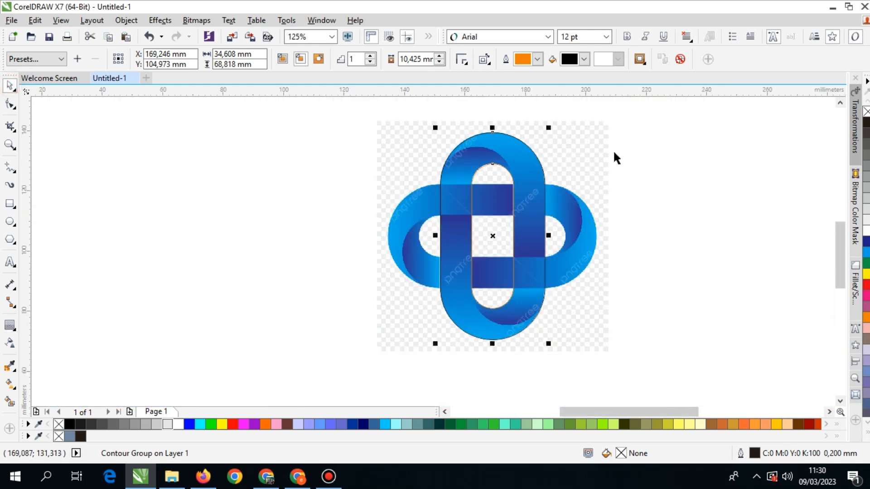
{"action": "left_click", "coordinate": [643, 143]}
Duplicate the outer rounded rectangle about 40 mm to its right and narrow the copy to about 24.7 mm.
{"action": "left_click_drag", "start_coordinate": [659, 159], "coordinate": [555, 185]}
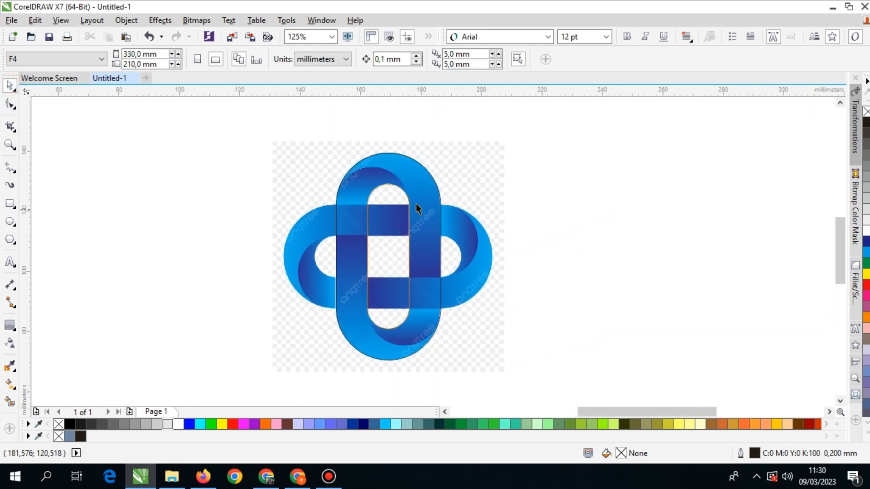
{"action": "scroll", "coordinate": [416, 208], "scroll_direction": "up", "scroll_amount": 1}
{"action": "left_click_drag", "start_coordinate": [421, 159], "coordinate": [661, 156]}
{"action": "right_click", "coordinate": [661, 155]}
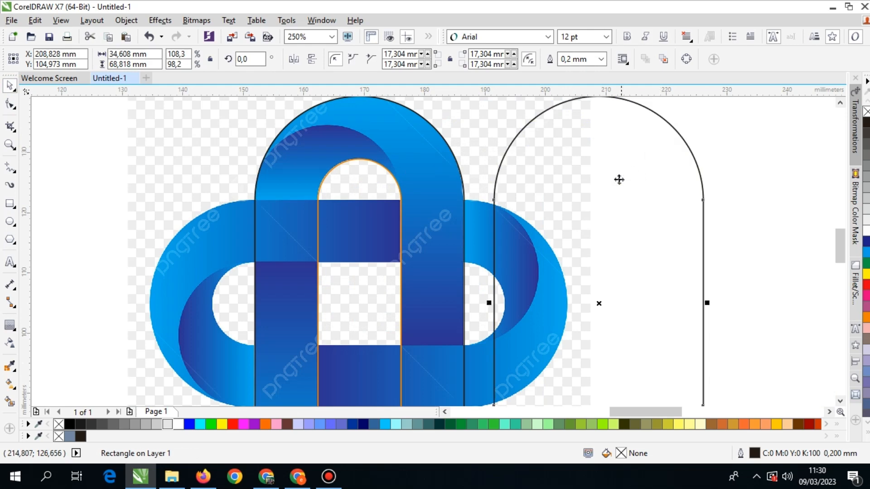
{"action": "scroll", "coordinate": [619, 179], "scroll_direction": "down", "scroll_amount": 1}
{"action": "scroll", "coordinate": [589, 184], "scroll_direction": "up", "scroll_amount": 1}
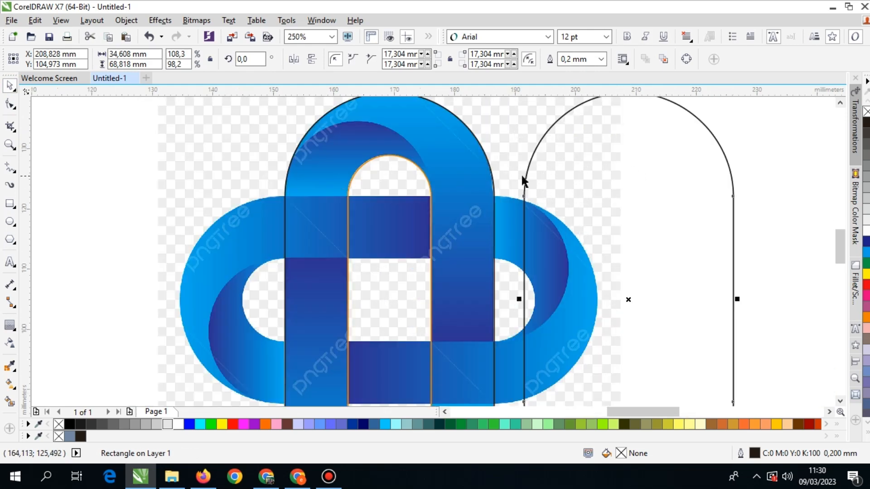
{"action": "scroll", "coordinate": [588, 195], "scroll_direction": "down", "scroll_amount": 1}
{"action": "left_click_drag", "start_coordinate": [666, 247], "coordinate": [635, 247]}
Align the narrow copy with the left edge of the original outline and reduce its width to about 24.2 mm.
{"action": "left_click", "coordinate": [467, 172], "text": "shift"}
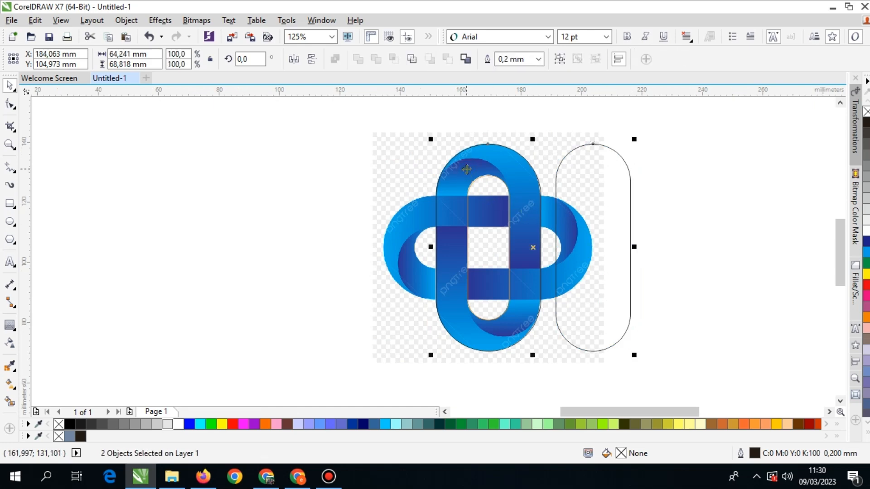
{"action": "key", "text": "c"}
{"action": "left_click", "coordinate": [673, 149]}
{"action": "scroll", "coordinate": [457, 181], "scroll_direction": "up", "scroll_amount": 1}
{"action": "left_click", "coordinate": [428, 133]}
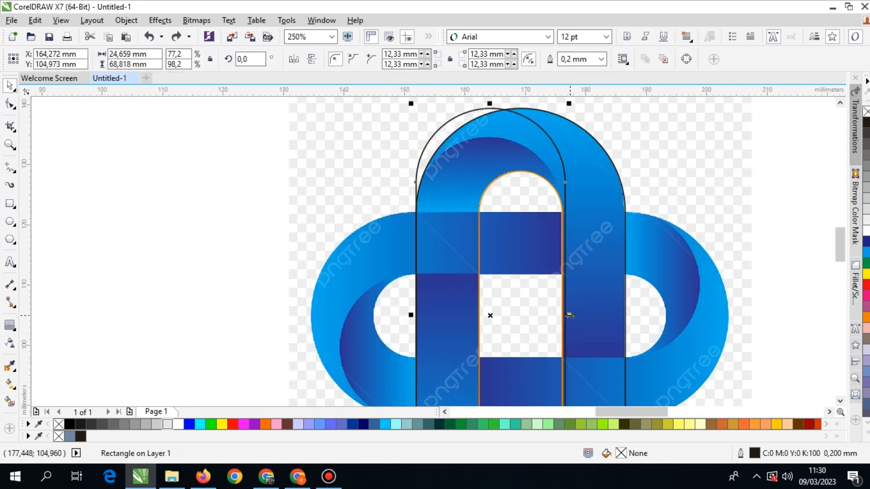
{"action": "left_click_drag", "start_coordinate": [568, 315], "coordinate": [565, 315]}
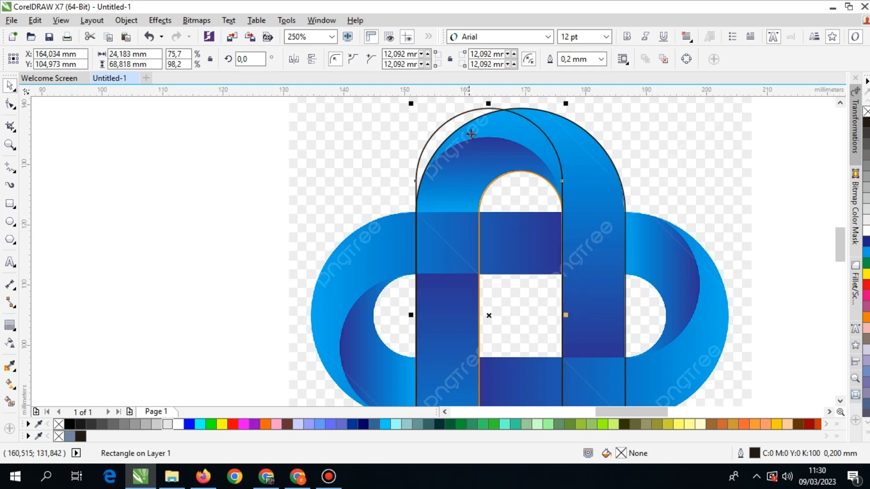
Move the narrow rounded rectangle down about 4.8 mm so its top follows the dark inner fold of the upper arc.
{"action": "left_click_drag", "start_coordinate": [489, 105], "coordinate": [494, 138]}
{"action": "scroll", "coordinate": [487, 148], "scroll_direction": "up", "scroll_amount": 2}
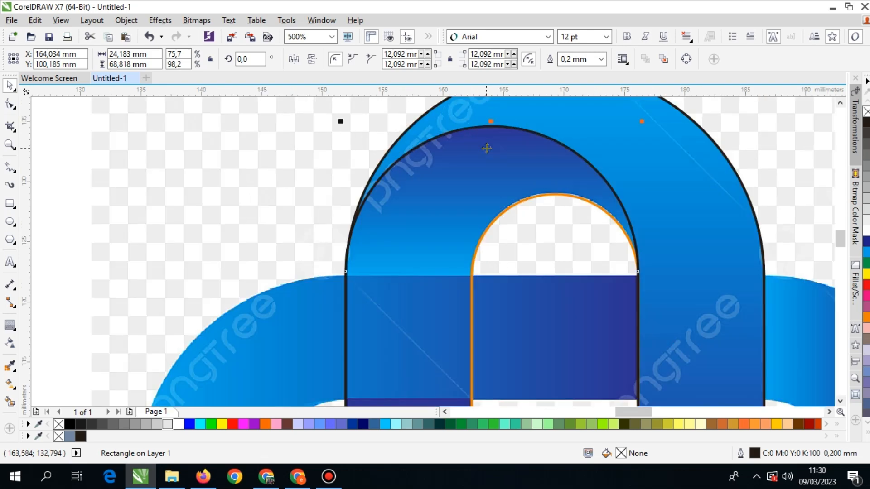
{"action": "scroll", "coordinate": [483, 153], "scroll_direction": "down", "scroll_amount": 4}
{"action": "scroll", "coordinate": [536, 186], "scroll_direction": "up", "scroll_amount": 2}
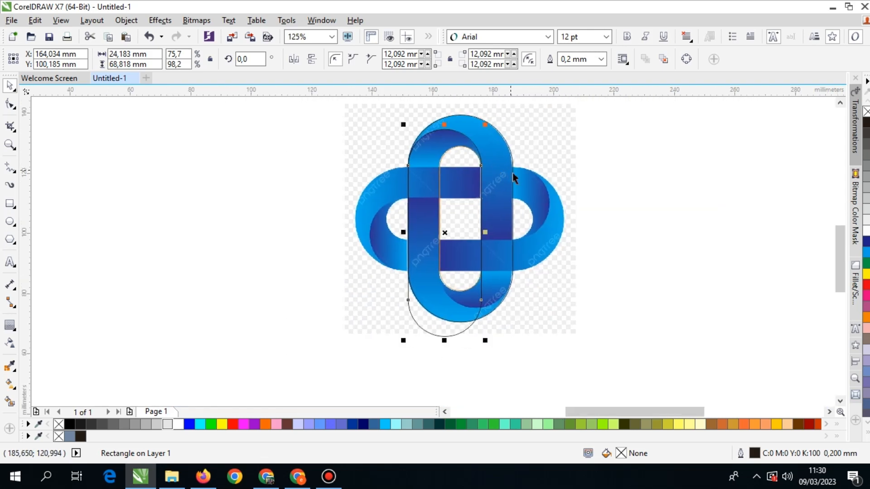
Draw a rectangle about 37.4 by 20.6 mm over the upper-left band and align its top edge with the band's.
{"action": "left_click_drag", "start_coordinate": [509, 175], "coordinate": [506, 194]}
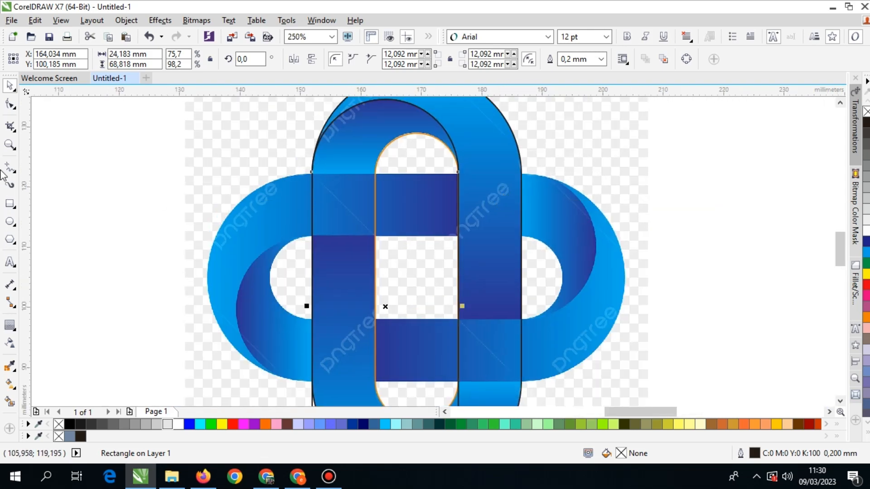
{"action": "left_click", "coordinate": [11, 204]}
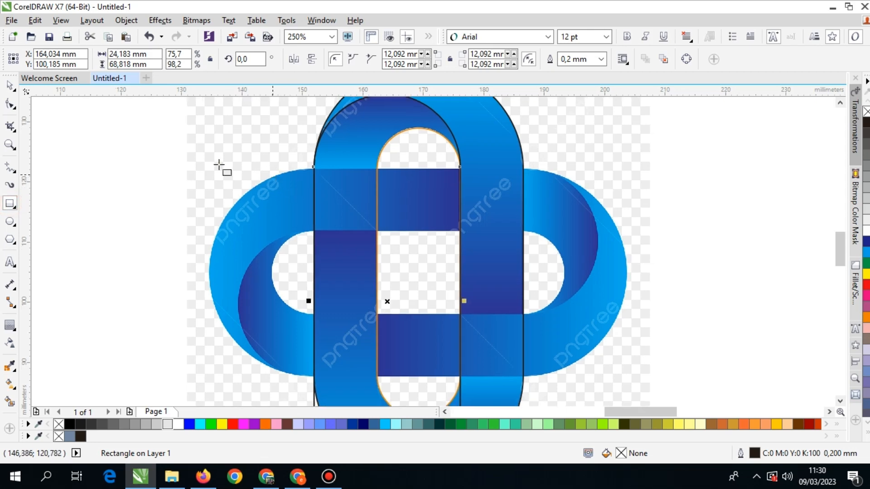
{"action": "left_click_drag", "start_coordinate": [195, 154], "coordinate": [420, 278]}
{"action": "left_click", "coordinate": [10, 86]}
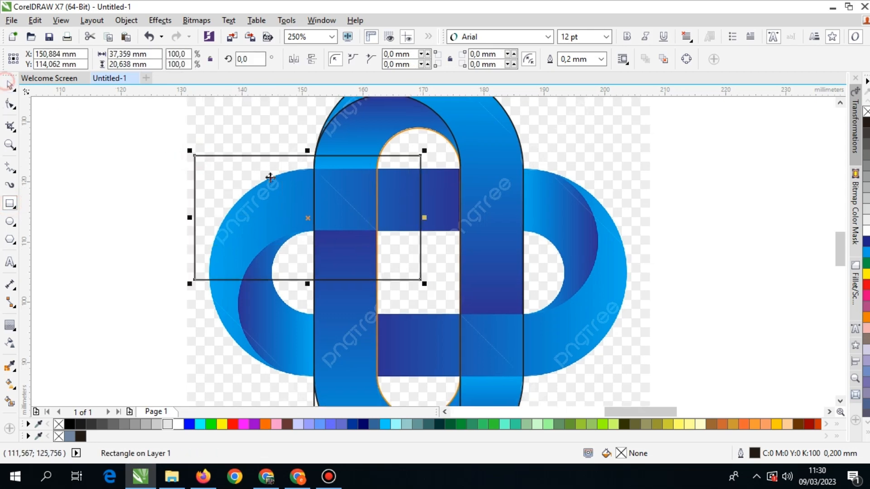
{"action": "scroll", "coordinate": [410, 173], "scroll_direction": "up", "scroll_amount": 2}
{"action": "left_click_drag", "start_coordinate": [393, 125], "coordinate": [469, 151]}
{"action": "scroll", "coordinate": [375, 150], "scroll_direction": "down", "scroll_amount": 2}
Duplicate the rectangle to the lower-right band and align the copy's top edge with that band's upper edge.
{"action": "left_click_drag", "start_coordinate": [378, 157], "coordinate": [526, 307]}
{"action": "right_click", "coordinate": [527, 307]}
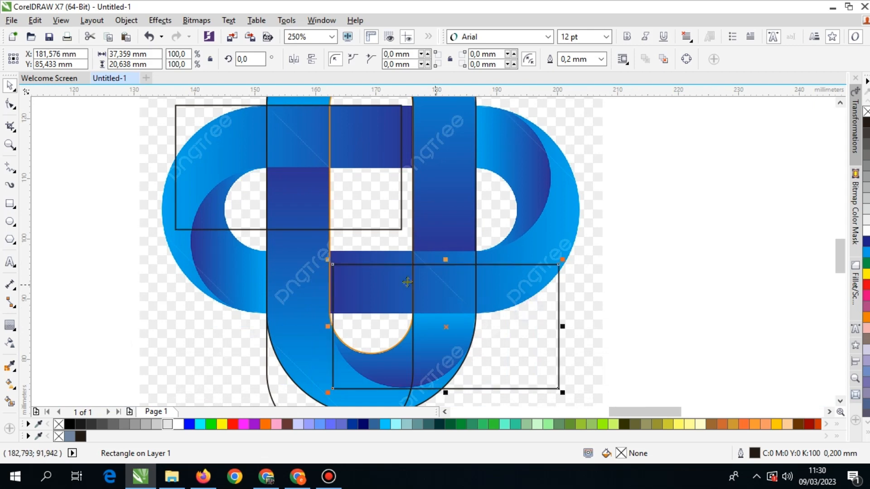
{"action": "scroll", "coordinate": [385, 272], "scroll_direction": "up", "scroll_amount": 2}
{"action": "left_click_drag", "start_coordinate": [385, 272], "coordinate": [421, 246]}
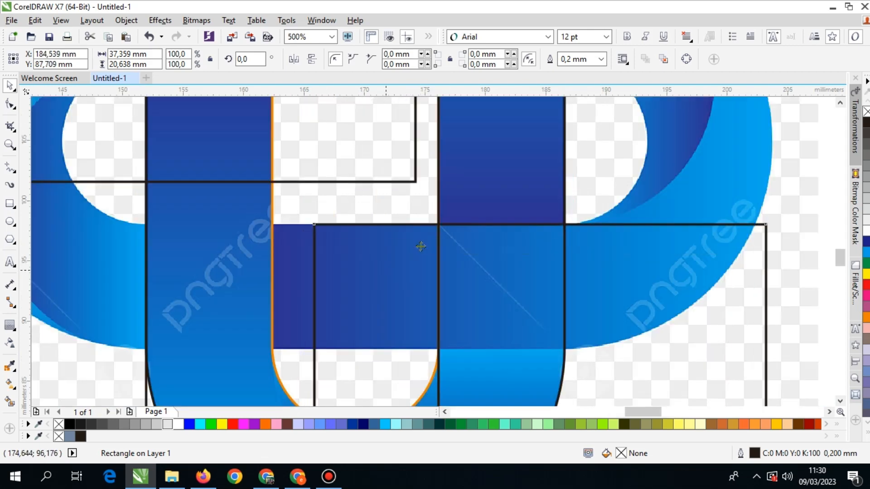
Smart Fill the top arc's inner fold and the adjoining outer band with blue-grey C:40 M:20 Y:0 K:40.
{"action": "scroll", "coordinate": [418, 243], "scroll_direction": "down", "scroll_amount": 3}
{"action": "scroll", "coordinate": [449, 210], "scroll_direction": "up", "scroll_amount": 2}
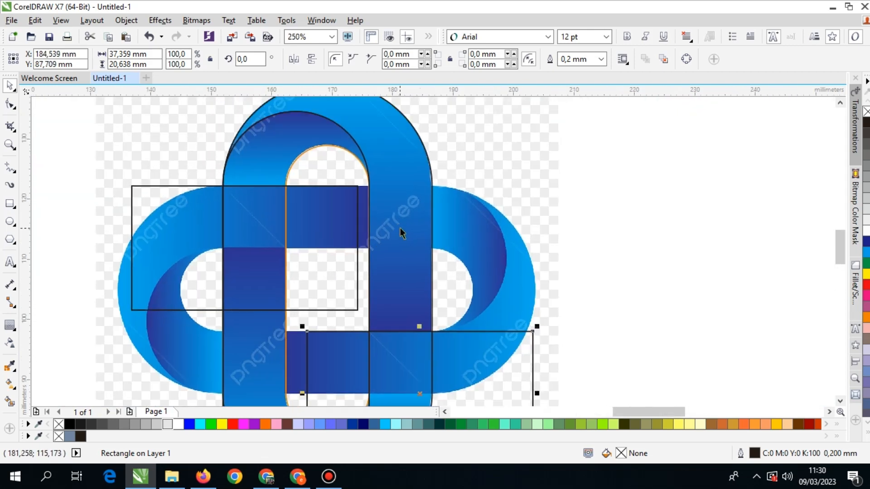
{"action": "left_click", "coordinate": [9, 401]}
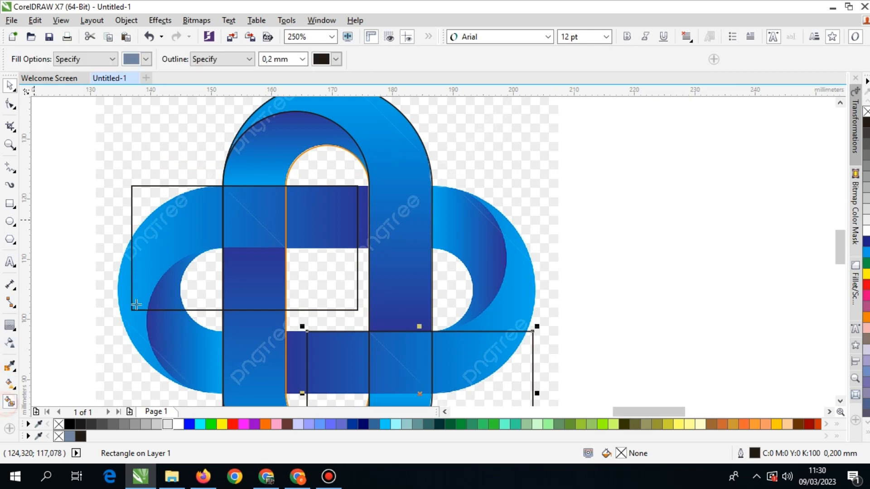
{"action": "left_click", "coordinate": [259, 164]}
{"action": "left_click", "coordinate": [392, 130]}
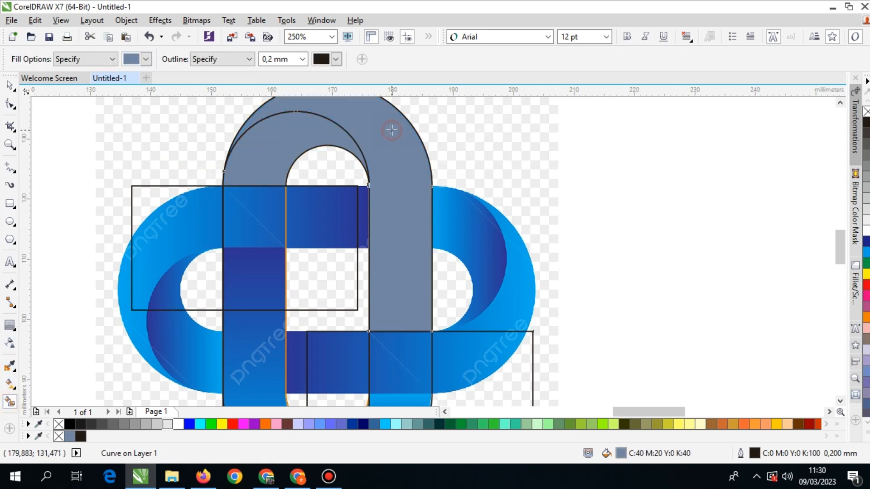
{"action": "scroll", "coordinate": [362, 195], "scroll_direction": "down", "scroll_amount": 1}
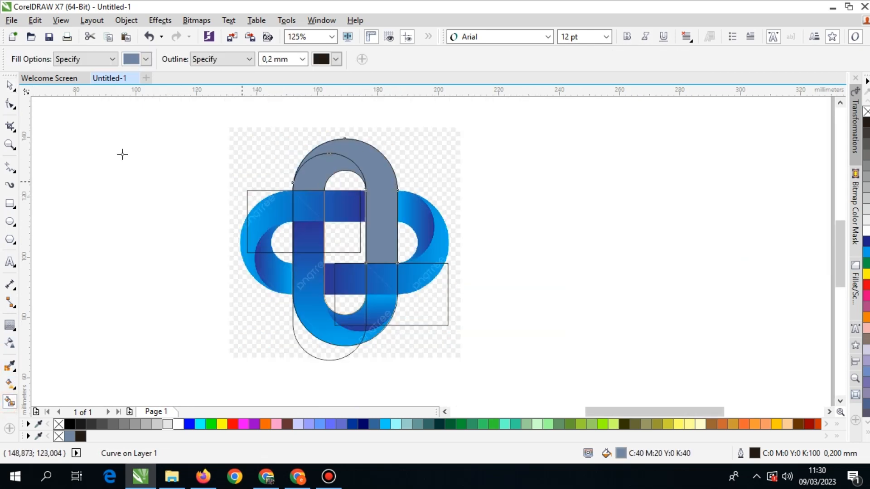
{"action": "left_click", "coordinate": [9, 84]}
{"action": "left_click", "coordinate": [524, 212]}
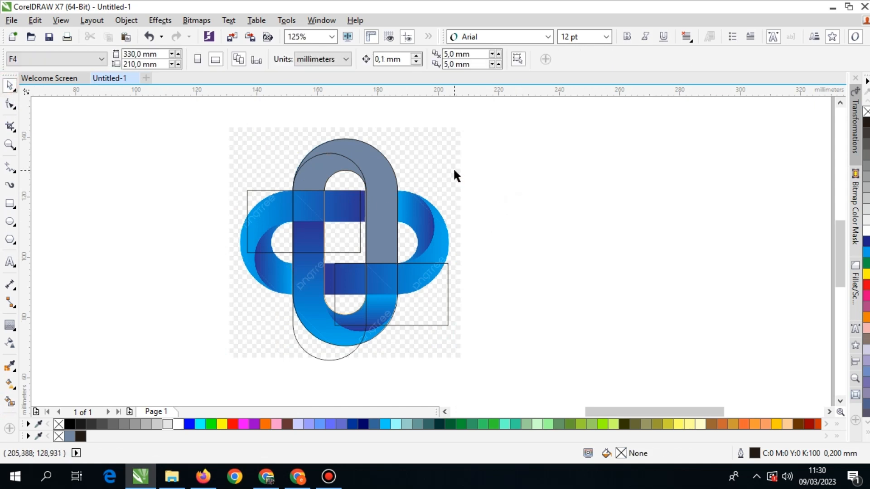
Select the filled inner fold and outer band of the top arc and move them together to the blank area beside the reference.
{"action": "left_click", "coordinate": [334, 168]}
{"action": "left_click", "coordinate": [379, 175], "text": "shift"}
{"action": "left_click_drag", "start_coordinate": [379, 175], "coordinate": [581, 176]}
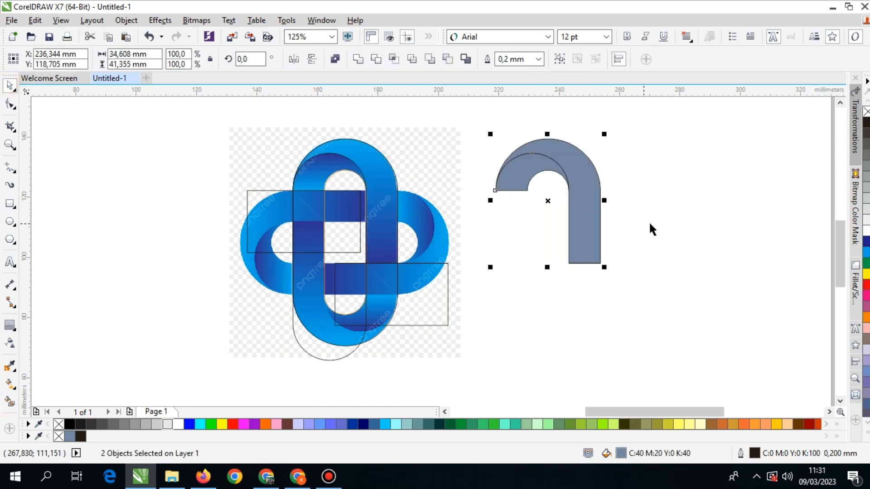
Delete the five tracing outlines that lie over the reference bitmap.
{"action": "scroll", "coordinate": [472, 233], "scroll_direction": "down", "scroll_amount": 1}
{"action": "left_click_drag", "start_coordinate": [459, 142], "coordinate": [283, 324]}
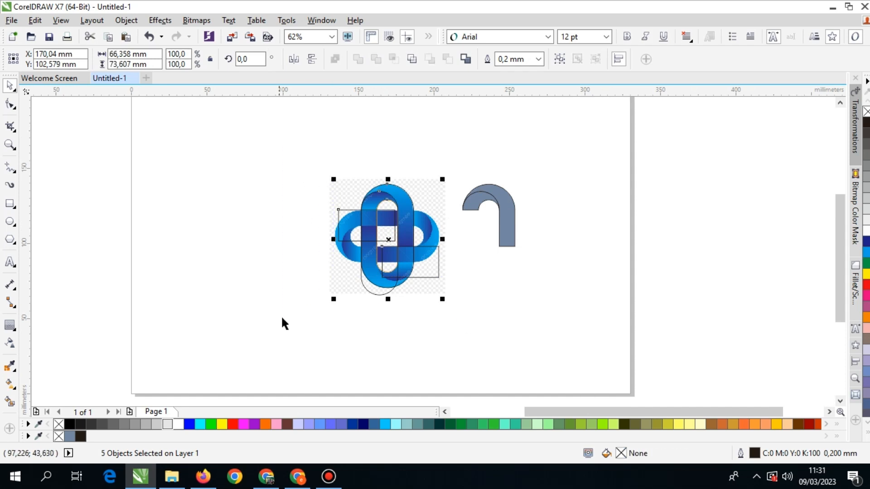
{"action": "right_click", "coordinate": [372, 225]}
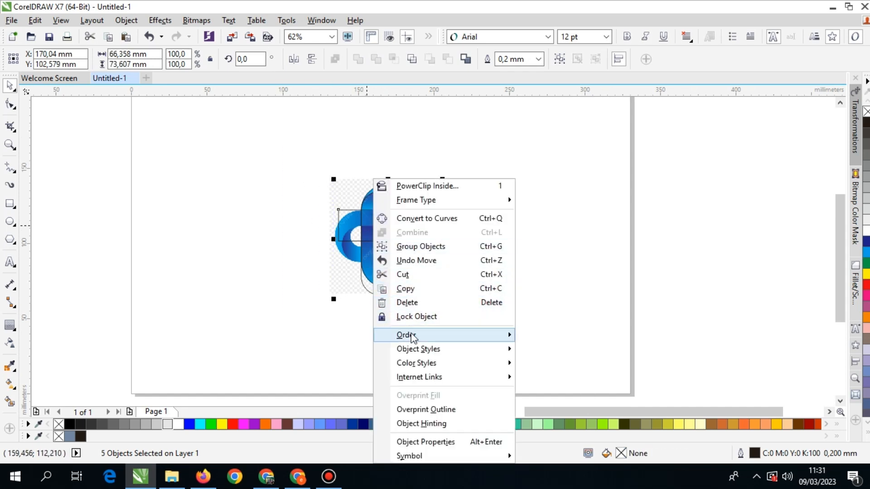
{"action": "left_click", "coordinate": [408, 302]}
Sample the dark blue from the top fold of the reference and fill the traced inner fold with it.
{"action": "scroll", "coordinate": [497, 222], "scroll_direction": "up", "scroll_amount": 2}
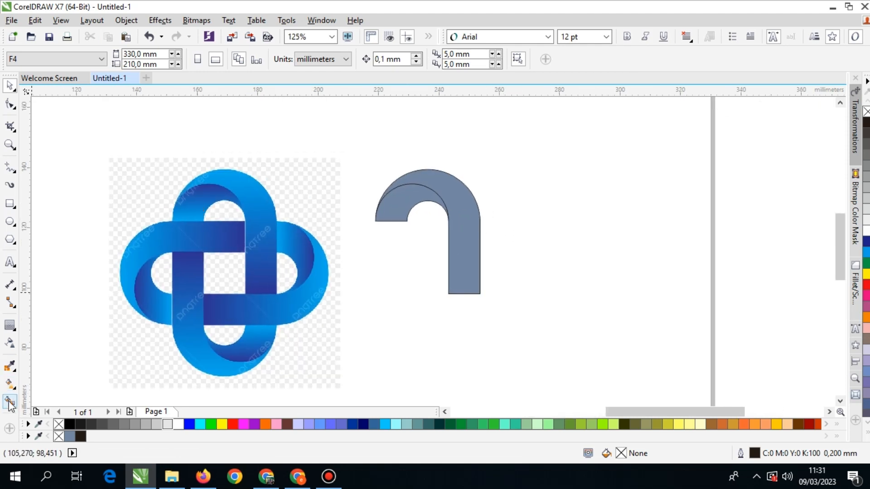
{"action": "scroll", "coordinate": [208, 197], "scroll_direction": "up", "scroll_amount": 4}
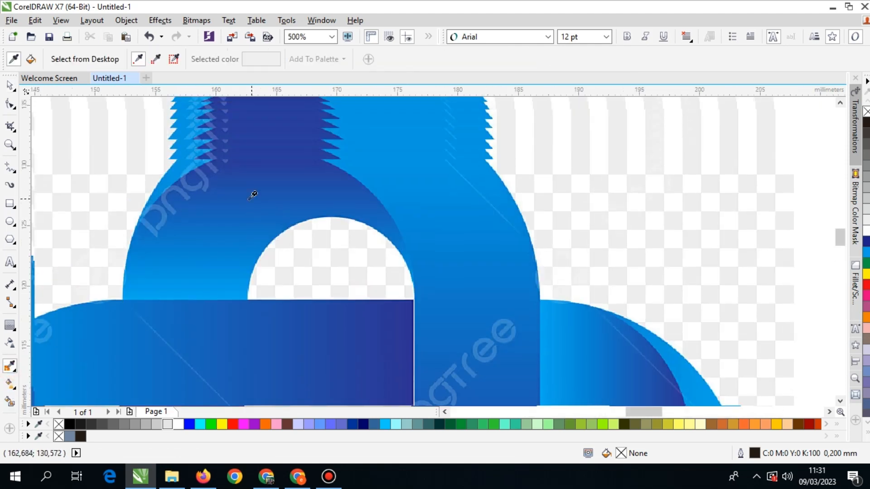
{"action": "left_click", "coordinate": [259, 188]}
{"action": "scroll", "coordinate": [272, 201], "scroll_direction": "down", "scroll_amount": 4}
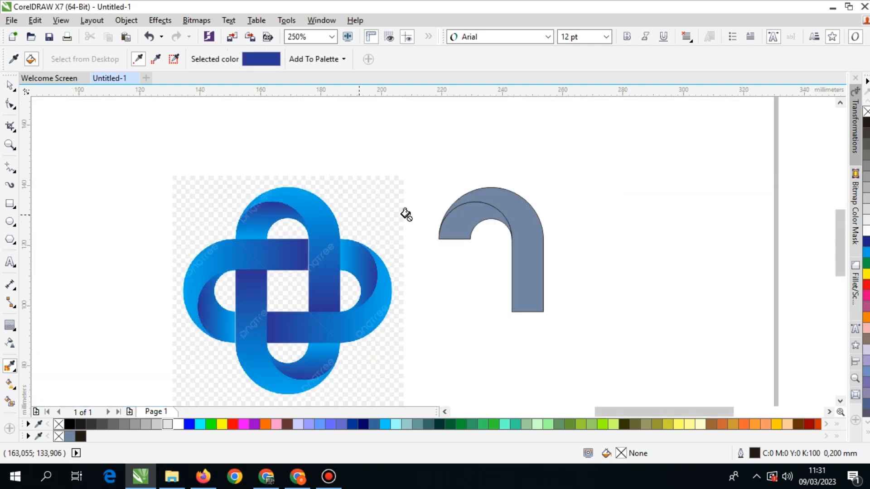
{"action": "left_click", "coordinate": [467, 215]}
Sample the light blue at the lower end of the reference's top fold and fill the traced inner fold with it.
{"action": "scroll", "coordinate": [262, 268], "scroll_direction": "up", "scroll_amount": 6}
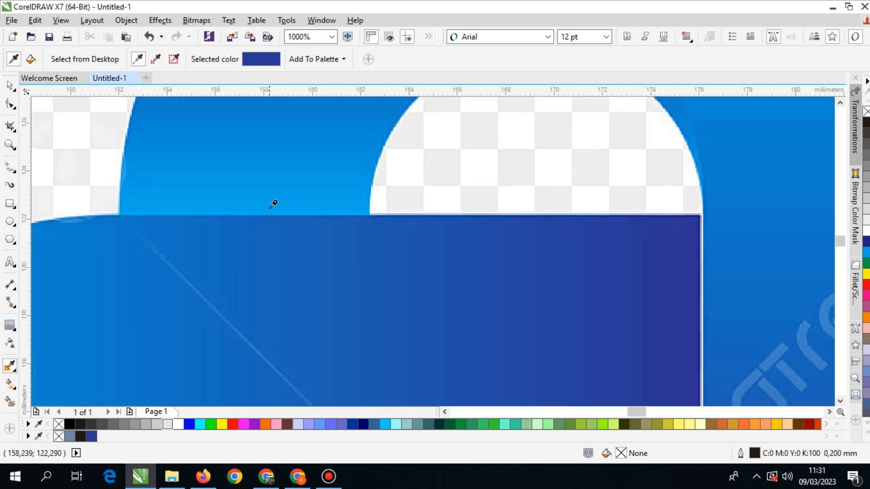
{"action": "left_click", "coordinate": [273, 204]}
{"action": "scroll", "coordinate": [273, 204], "scroll_direction": "down", "scroll_amount": 6}
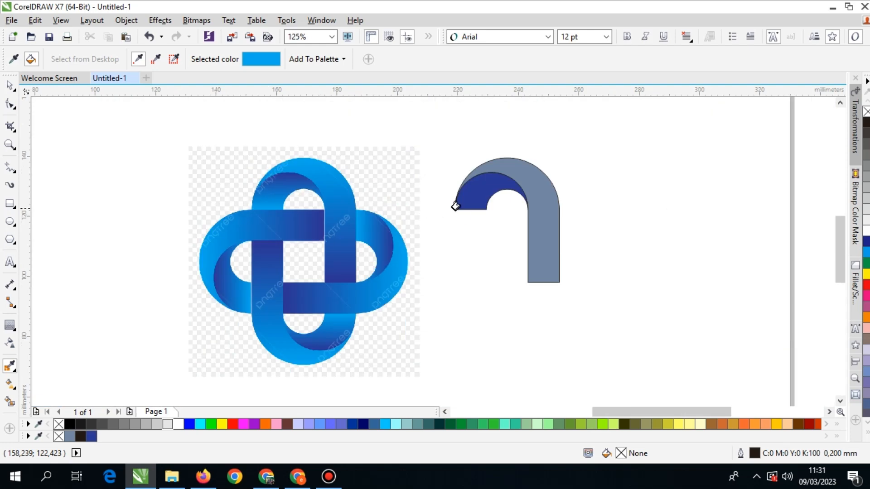
{"action": "scroll", "coordinate": [456, 206], "scroll_direction": "up", "scroll_amount": 2}
{"action": "left_click", "coordinate": [495, 196]}
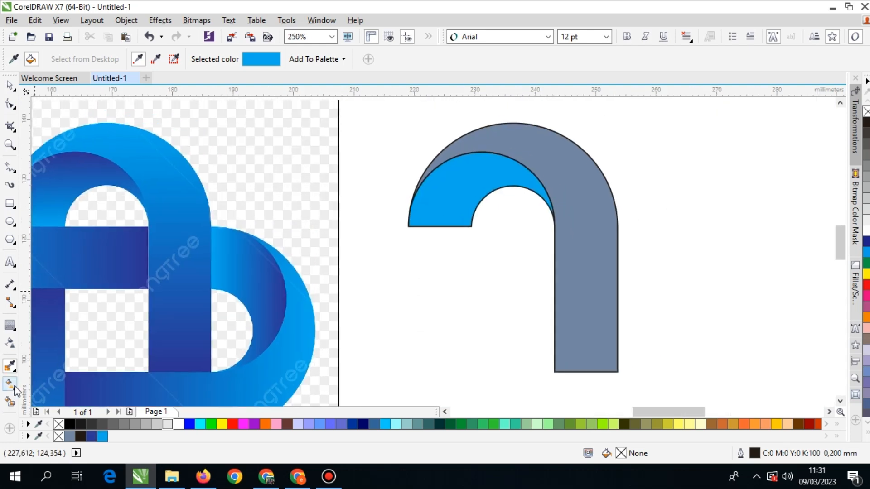
Give the inner fold a vertical linear fountain fill from light blue at its lower end to dark blue near its top.
{"action": "left_click", "coordinate": [10, 384]}
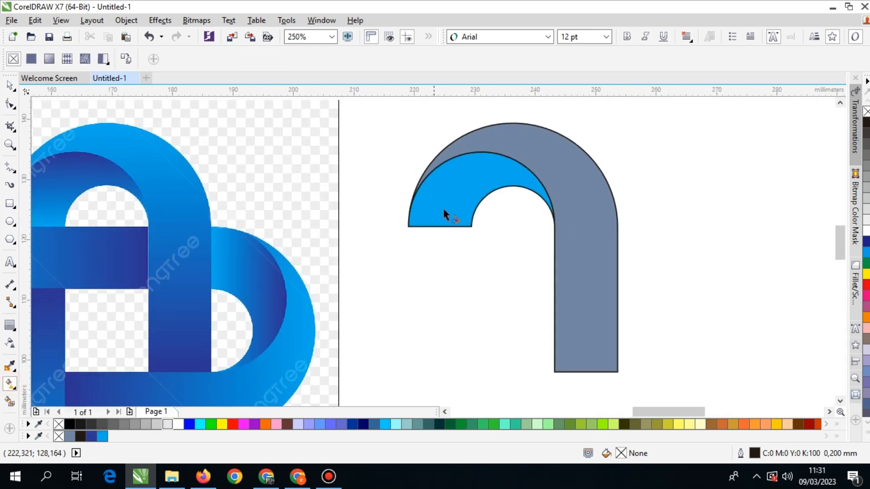
{"action": "left_click", "coordinate": [453, 167]}
{"action": "left_click_drag", "start_coordinate": [455, 217], "coordinate": [455, 157]}
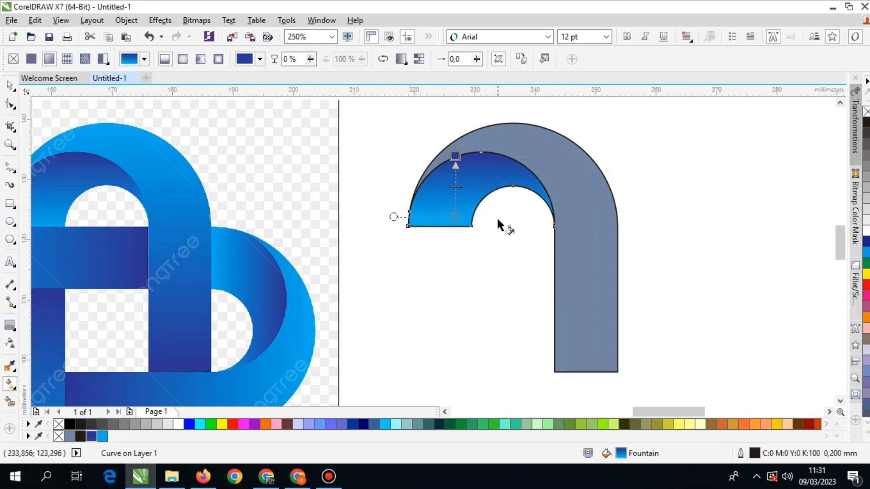
{"action": "left_click_drag", "start_coordinate": [455, 157], "coordinate": [455, 166]}
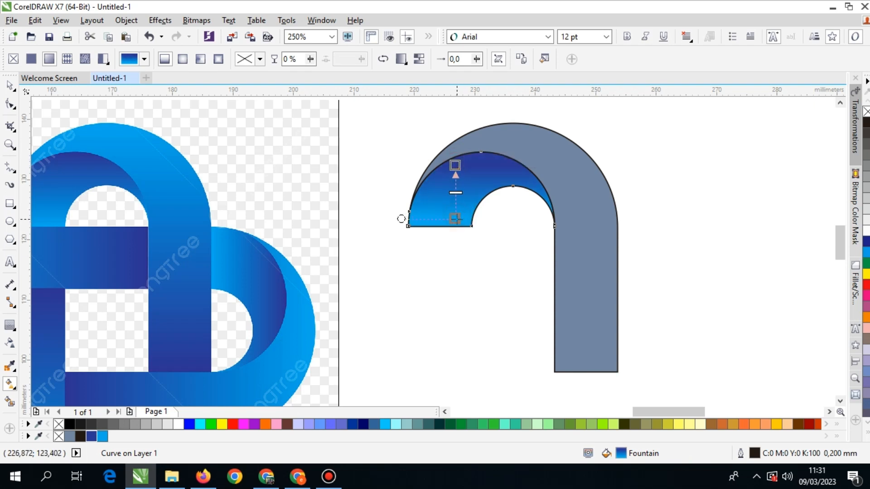
{"action": "scroll", "coordinate": [453, 224], "scroll_direction": "down", "scroll_amount": 2}
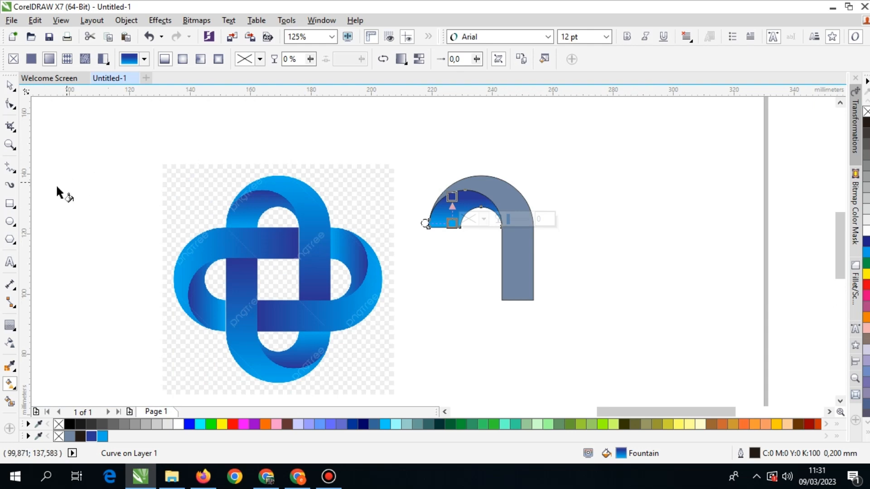
{"action": "scroll", "coordinate": [432, 229], "scroll_direction": "up", "scroll_amount": 2}
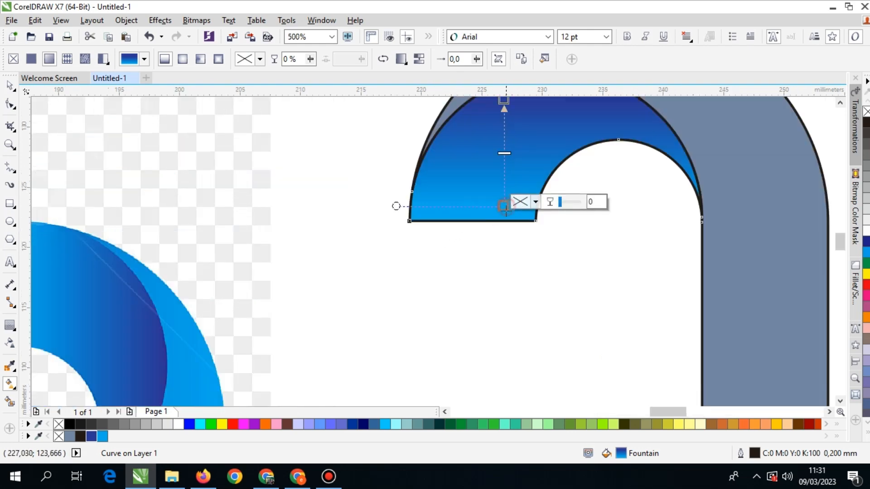
{"action": "scroll", "coordinate": [504, 222], "scroll_direction": "down", "scroll_amount": 2}
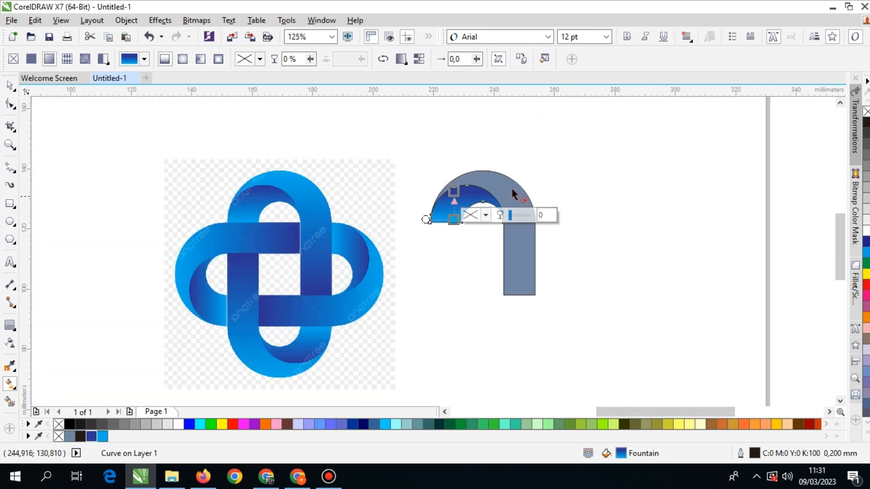
Give the outer band a vertical linear fountain fill from light blue at the arch to dark blue at its lower end.
{"action": "left_click", "coordinate": [512, 188]}
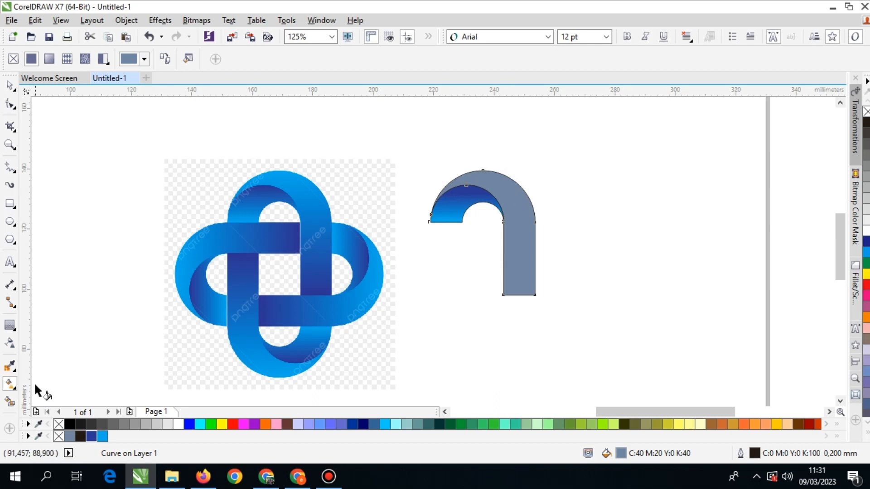
{"action": "left_click", "coordinate": [10, 384]}
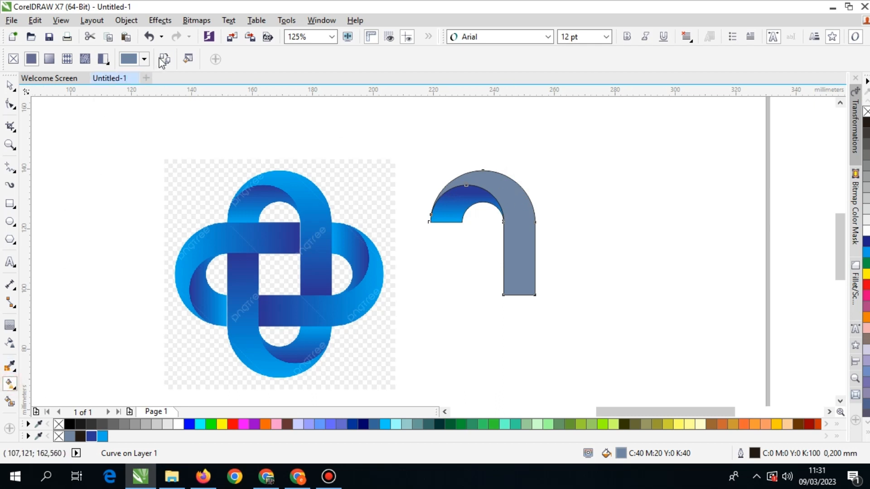
{"action": "left_click", "coordinate": [448, 213]}
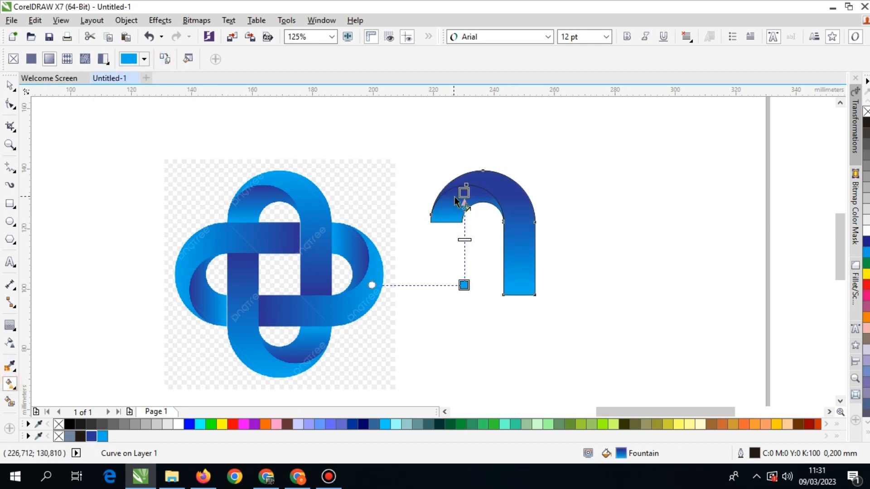
{"action": "left_click_drag", "start_coordinate": [464, 285], "coordinate": [485, 289]}
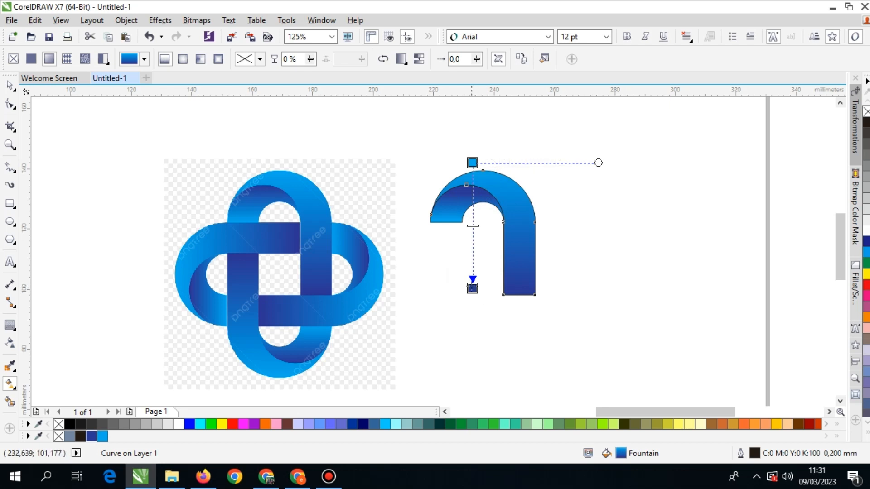
{"action": "left_click_drag", "start_coordinate": [471, 287], "coordinate": [471, 283]}
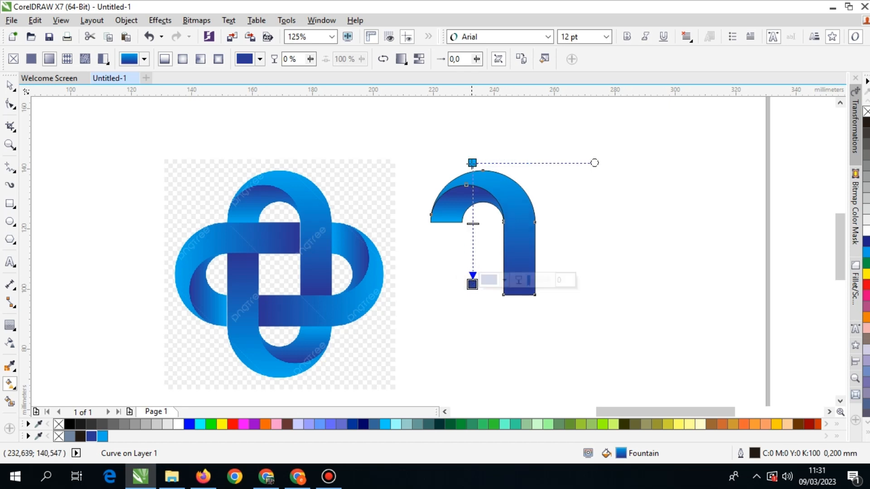
{"action": "left_click_drag", "start_coordinate": [472, 163], "coordinate": [472, 185]}
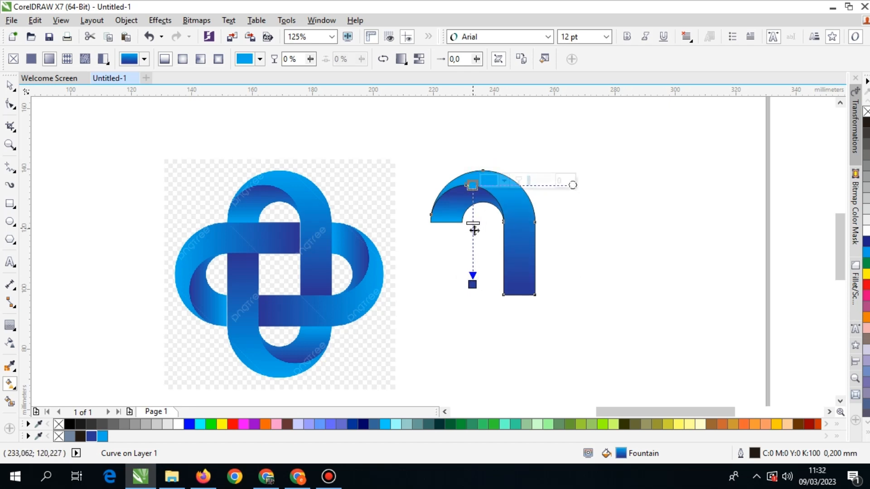
Select both gradient-filled arc shapes and move them about 21.8 mm farther away from the reference.
{"action": "left_click", "coordinate": [9, 85]}
{"action": "scroll", "coordinate": [396, 159], "scroll_direction": "right", "scroll_amount": 4}
{"action": "left_click_drag", "start_coordinate": [401, 141], "coordinate": [222, 330]}
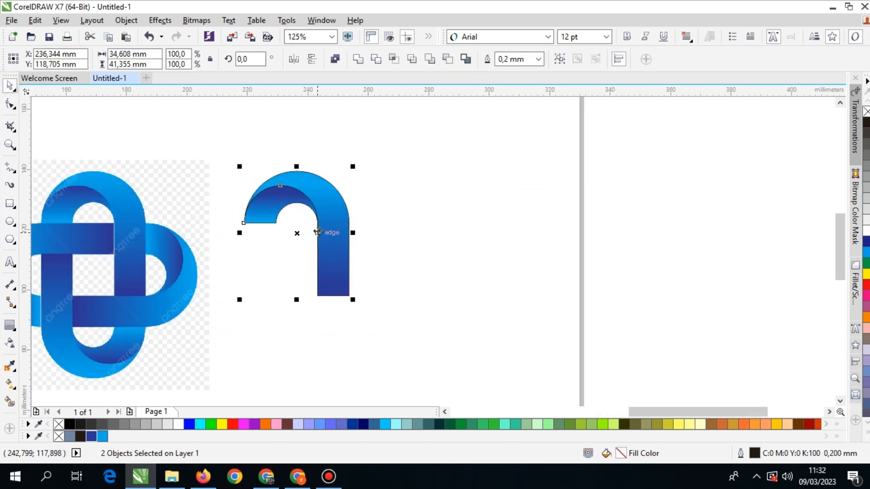
{"action": "left_click_drag", "start_coordinate": [319, 240], "coordinate": [385, 240]}
{"action": "scroll", "coordinate": [455, 234], "scroll_direction": "left", "scroll_amount": 4}
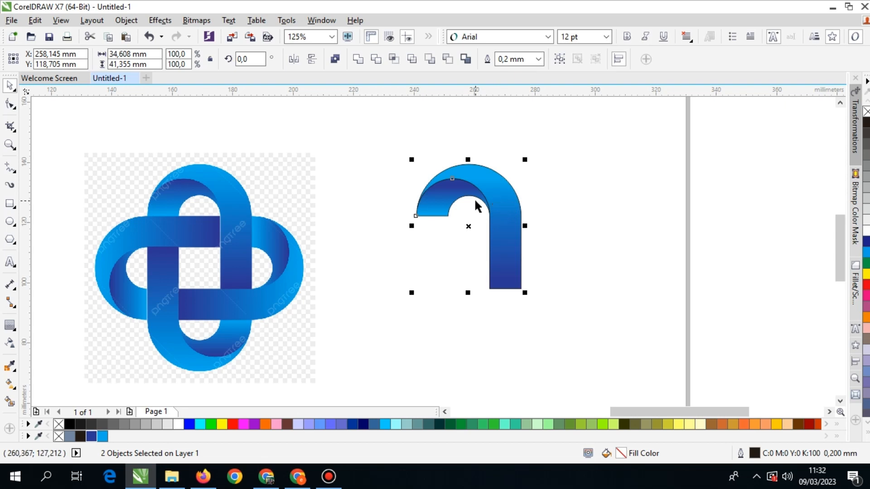
{"action": "left_click", "coordinate": [487, 186]}
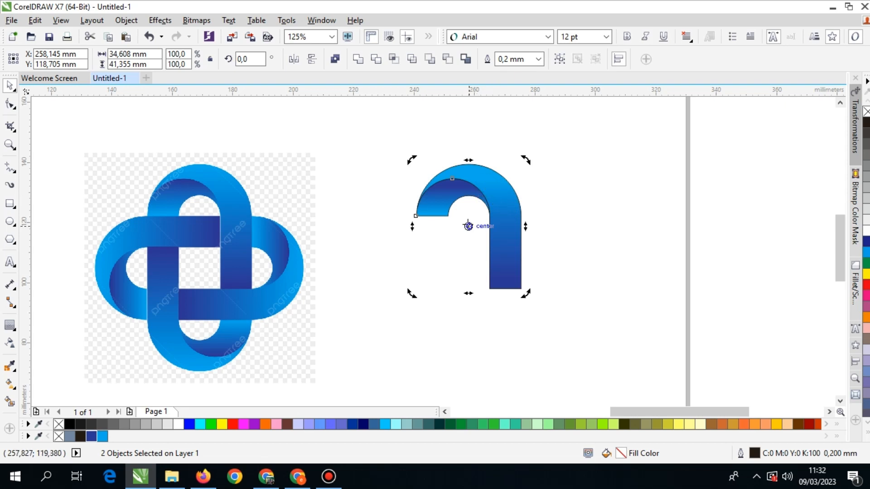
{"action": "left_click_drag", "start_coordinate": [525, 159], "coordinate": [595, 280]}
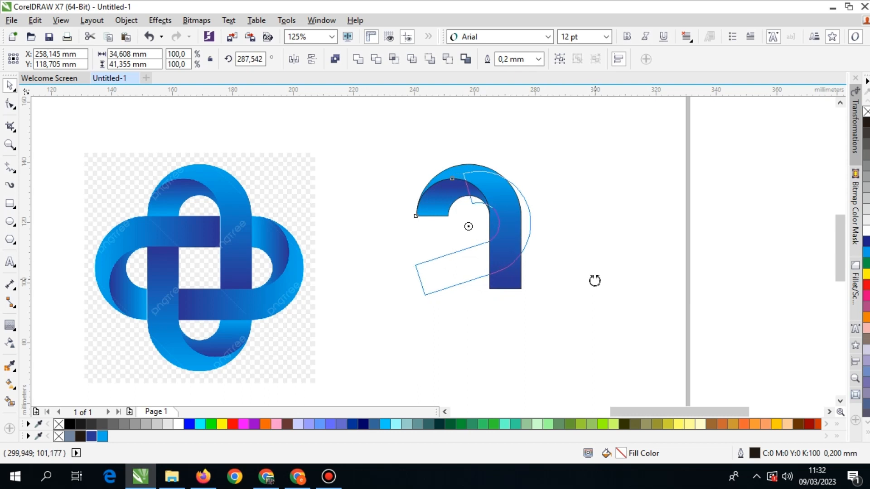
{"action": "left_click_drag", "start_coordinate": [594, 281], "coordinate": [582, 317]}
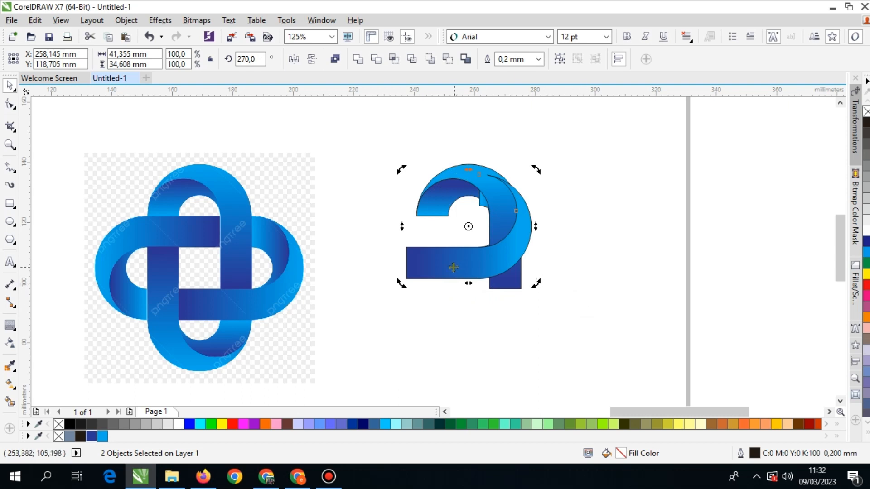
{"action": "key", "text": "ctrl+z"}
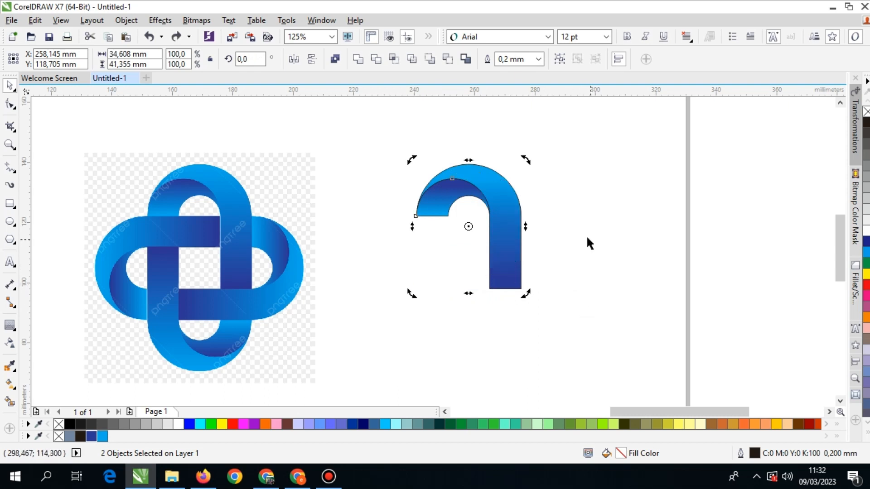
{"action": "left_click_drag", "start_coordinate": [469, 226], "coordinate": [468, 290]}
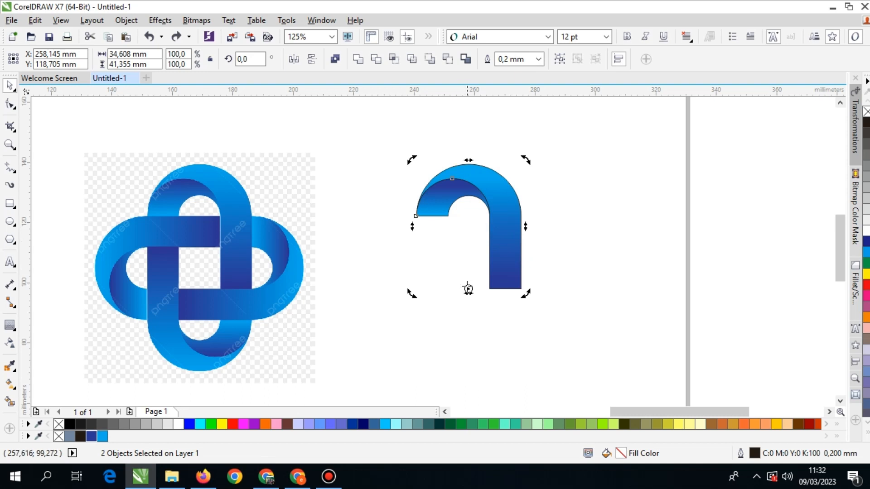
{"action": "left_click", "coordinate": [498, 211]}
{"action": "left_click", "coordinate": [493, 202]}
{"action": "mouse_move", "coordinate": [525, 160]}
{"action": "left_mouse_down"}
{"action": "mouse_move", "coordinate": [587, 260]}
{"action": "mouse_move", "coordinate": [565, 307]}
{"action": "left_mouse_up"}
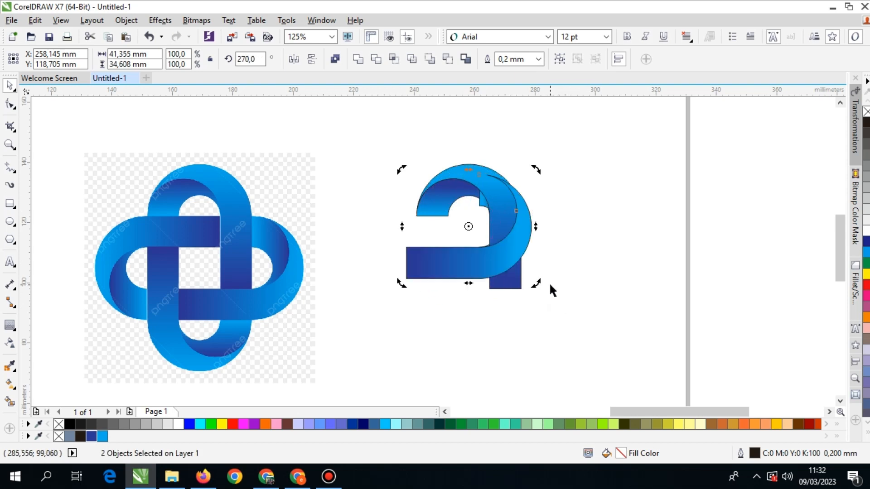
{"action": "key", "text": "ctrl+z"}
Set the arc's rotation centre at its lower middle, rotate a copy 90° clockwise to 270°, and repeat the duplication twice.
{"action": "left_click_drag", "start_coordinate": [468, 226], "coordinate": [468, 291]}
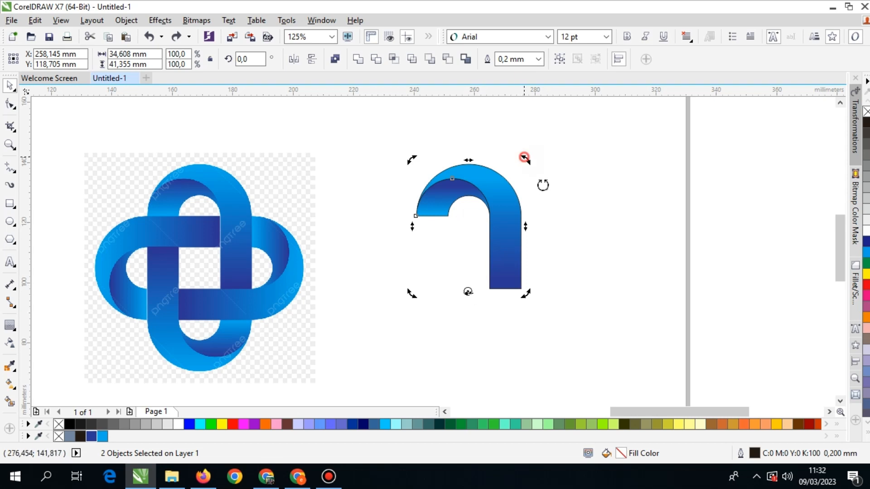
{"action": "left_click_drag", "start_coordinate": [525, 157], "coordinate": [585, 348]}
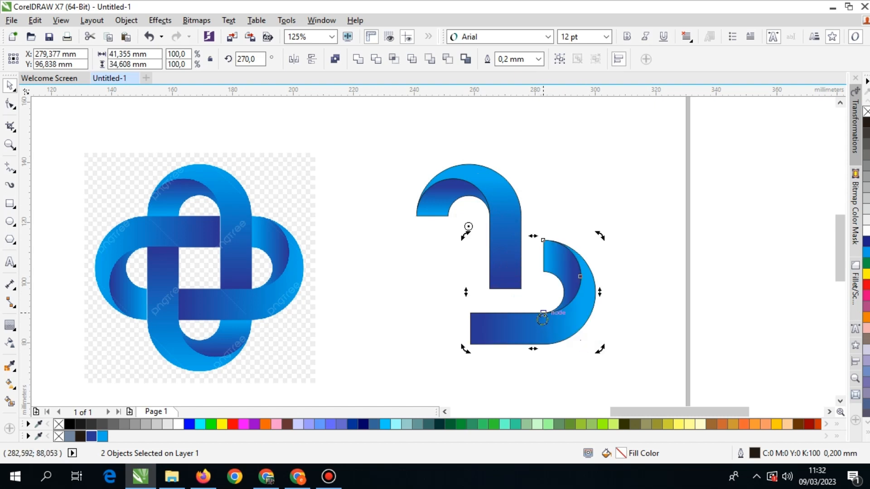
{"action": "key", "text": "ctrl+r"}
{"action": "key", "text": "ctrl+r"}
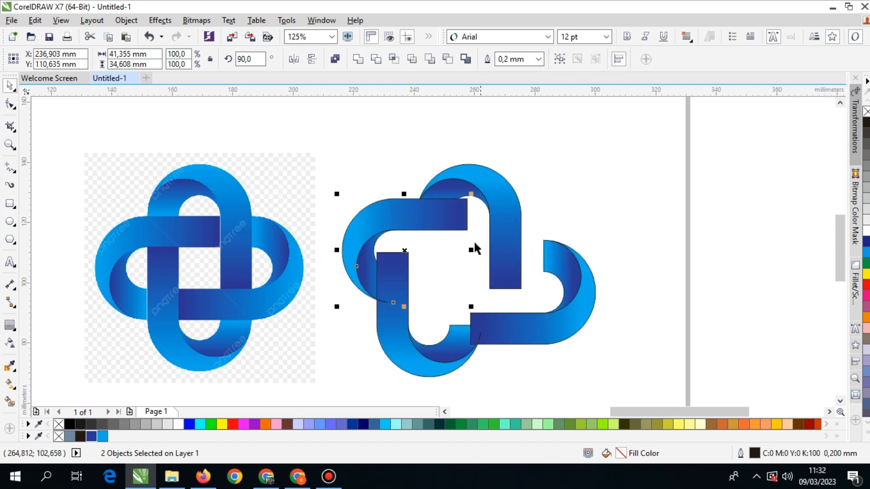
Group the outer band and inner fold of each of the four rotated arcs into a separate group.
{"action": "scroll", "coordinate": [469, 198], "scroll_direction": "up", "scroll_amount": 2}
{"action": "scroll", "coordinate": [463, 208], "scroll_direction": "down", "scroll_amount": 2}
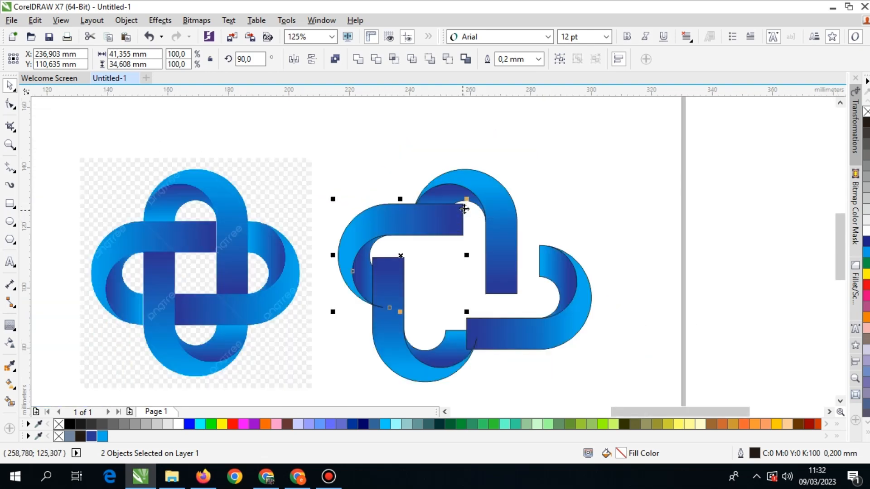
{"action": "left_click", "coordinate": [561, 59]}
{"action": "left_click_drag", "start_coordinate": [485, 251], "coordinate": [455, 223]}
{"action": "left_click_drag", "start_coordinate": [470, 371], "coordinate": [336, 213]}
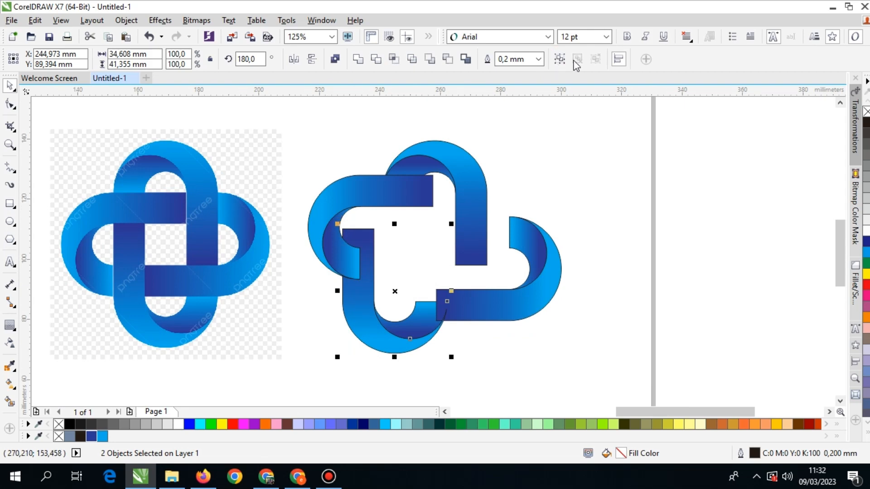
{"action": "left_click_drag", "start_coordinate": [612, 192], "coordinate": [406, 345]}
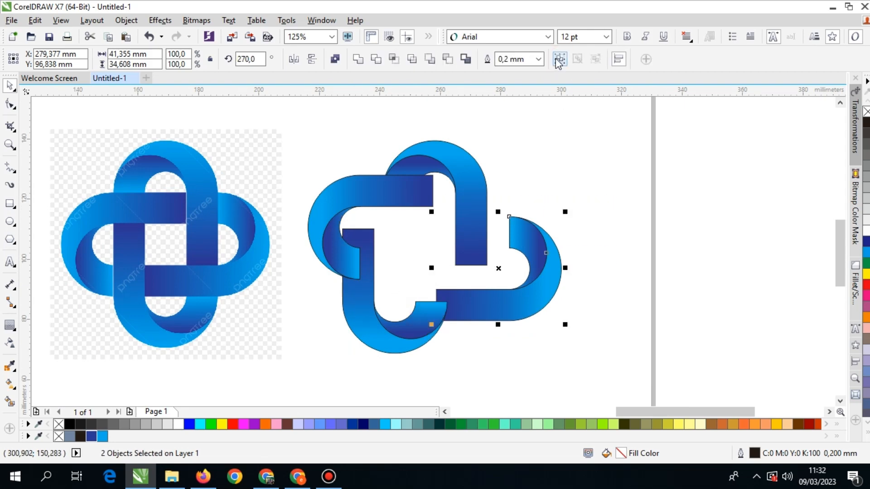
{"action": "left_click_drag", "start_coordinate": [531, 117], "coordinate": [359, 301]}
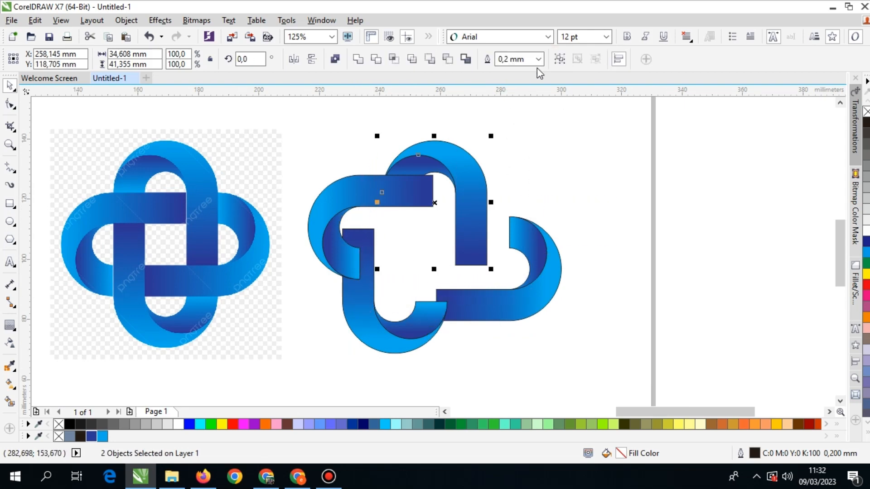
{"action": "left_click", "coordinate": [561, 60]}
{"action": "left_click", "coordinate": [570, 159]}
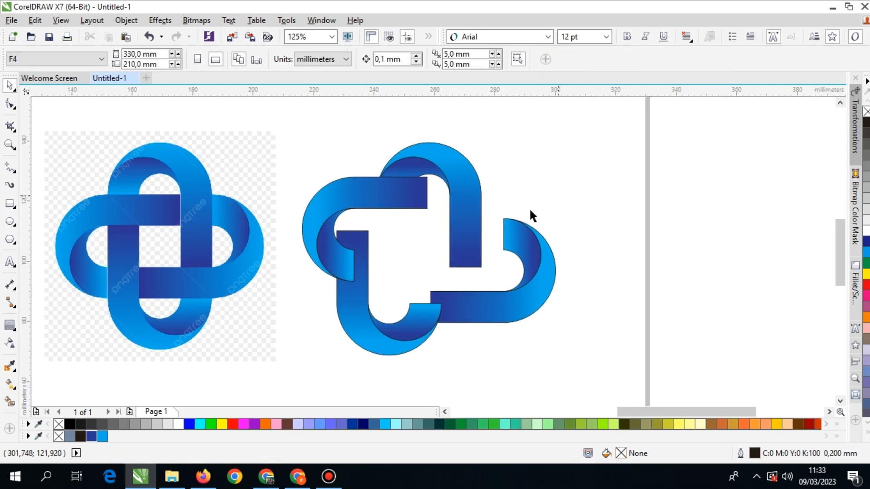
Move the left loop group so its band butts against the top loop's vertical band and the lower end of its fold.
{"action": "left_click", "coordinate": [425, 182]}
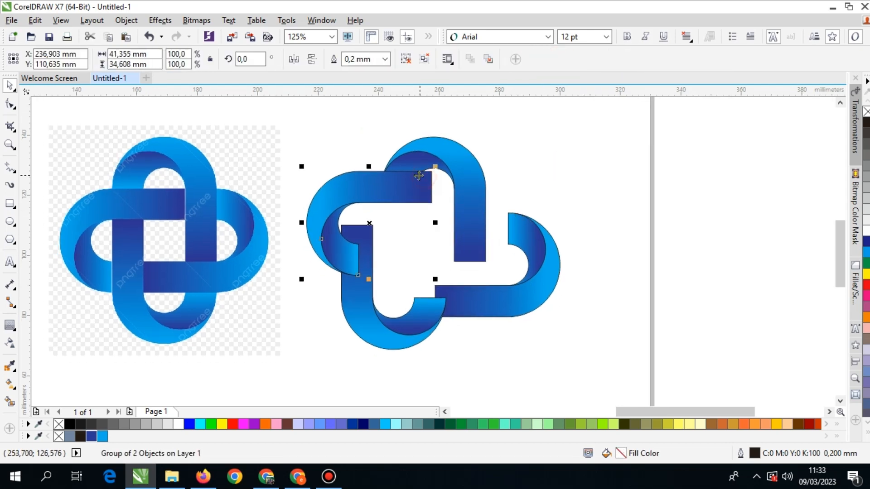
{"action": "left_click_drag", "start_coordinate": [425, 183], "coordinate": [509, 215]}
{"action": "scroll", "coordinate": [398, 200], "scroll_direction": "up", "scroll_amount": 2}
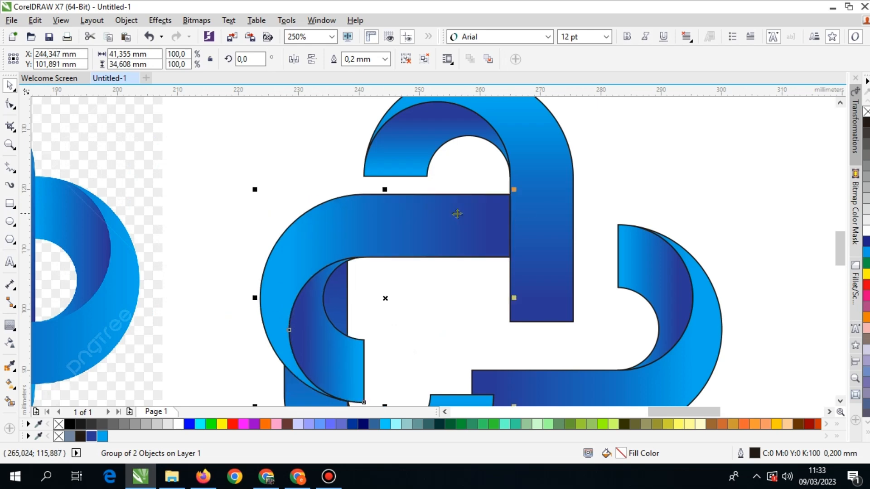
{"action": "left_click_drag", "start_coordinate": [408, 194], "coordinate": [424, 176]}
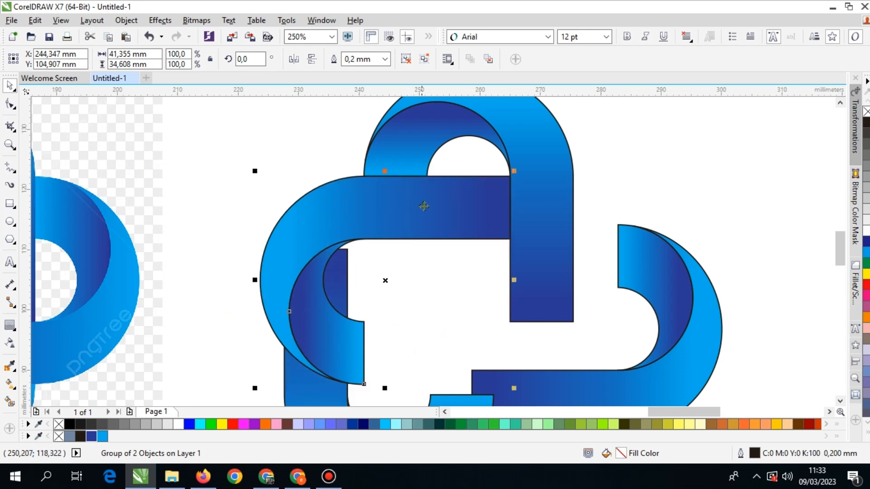
{"action": "scroll", "coordinate": [453, 231], "scroll_direction": "down", "scroll_amount": 2}
Move the right loop group so its fold meets the top loop's outer edge and its band touches the vertical band's lower end.
{"action": "left_click", "coordinate": [523, 293]}
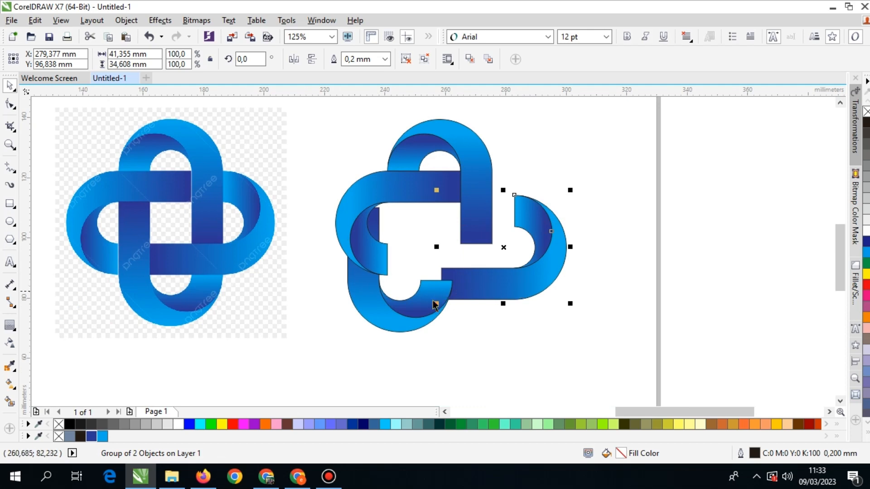
{"action": "left_click_drag", "start_coordinate": [498, 288], "coordinate": [486, 268]}
{"action": "scroll", "coordinate": [487, 181], "scroll_direction": "up", "scroll_amount": 2}
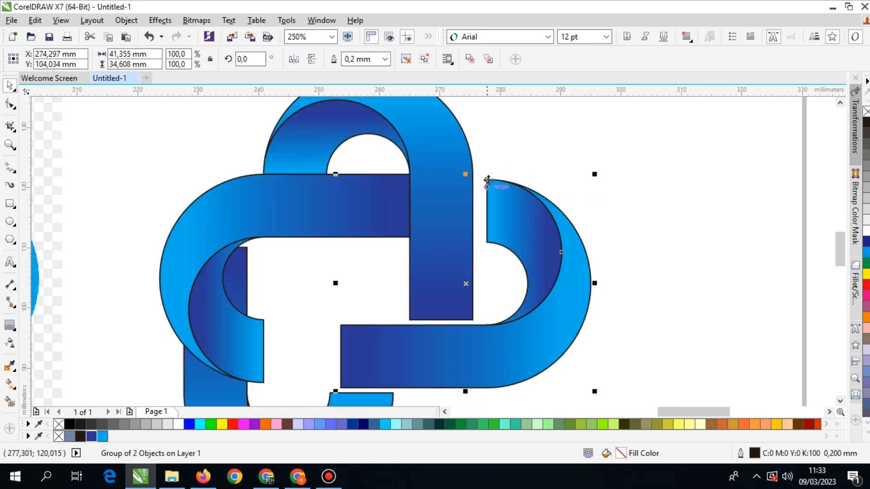
{"action": "left_click_drag", "start_coordinate": [488, 180], "coordinate": [475, 176]}
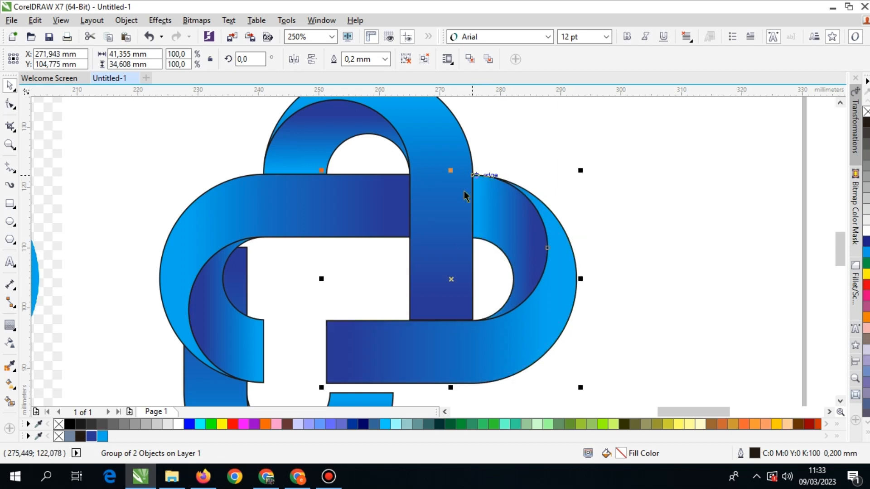
{"action": "left_click_drag", "start_coordinate": [451, 240], "coordinate": [480, 177]}
{"action": "left_click_drag", "start_coordinate": [470, 269], "coordinate": [491, 289]}
{"action": "scroll", "coordinate": [491, 289], "scroll_direction": "up", "scroll_amount": 2}
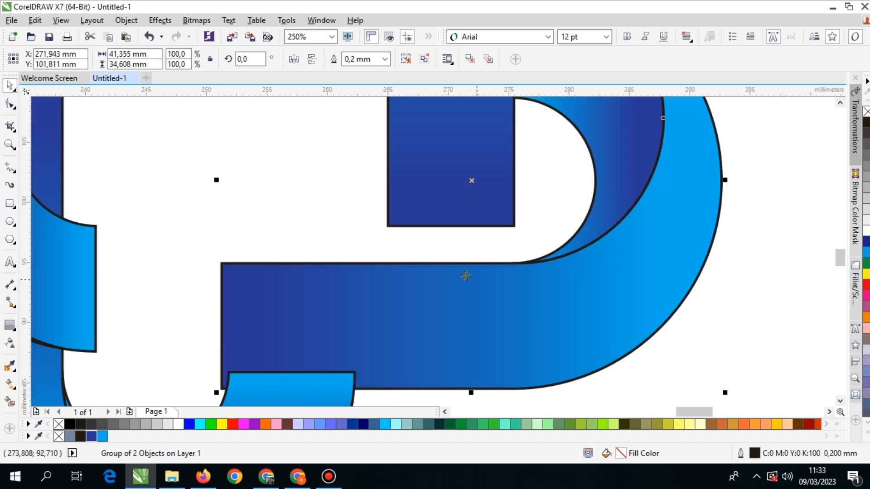
{"action": "left_click_drag", "start_coordinate": [454, 264], "coordinate": [458, 226]}
{"action": "scroll", "coordinate": [458, 225], "scroll_direction": "down", "scroll_amount": 4}
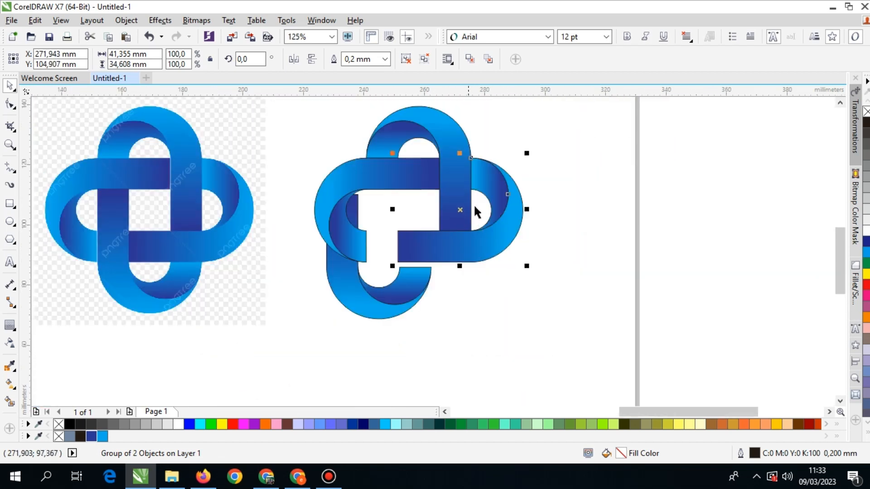
Align the bottom loop group with the left and right loops so the four bands interlock around a central square.
{"action": "left_click_drag", "start_coordinate": [455, 301], "coordinate": [465, 300]}
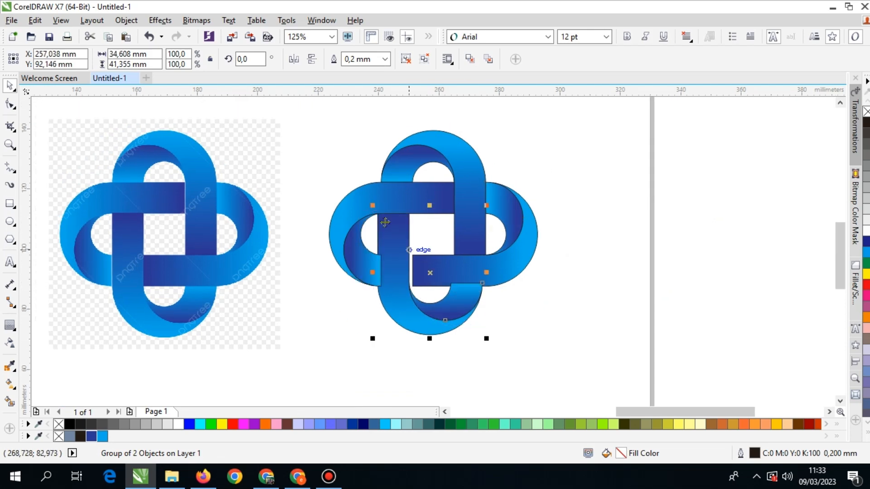
{"action": "scroll", "coordinate": [391, 221], "scroll_direction": "up", "scroll_amount": 1}
{"action": "mouse_move", "coordinate": [398, 222]}
{"action": "left_mouse_down"}
{"action": "mouse_move", "coordinate": [401, 260]}
{"action": "mouse_move", "coordinate": [399, 207]}
{"action": "left_mouse_up"}
{"action": "scroll", "coordinate": [458, 260], "scroll_direction": "down", "scroll_amount": 2}
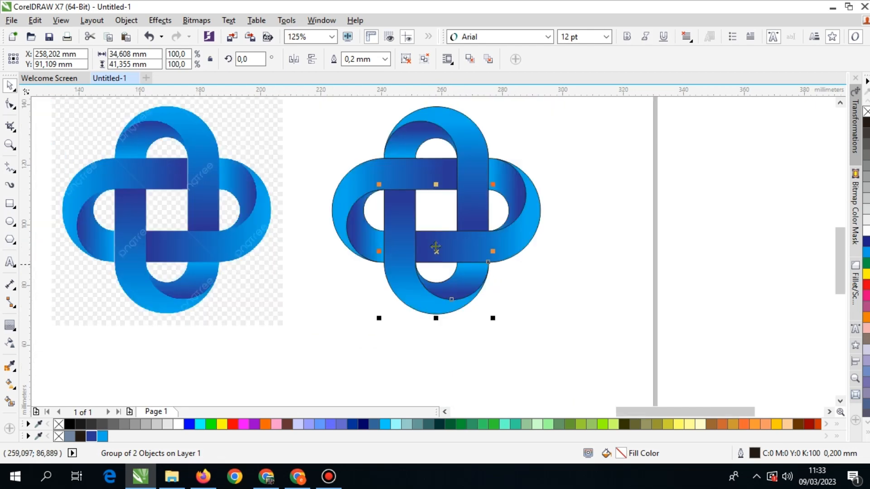
{"action": "scroll", "coordinate": [396, 256], "scroll_direction": "up", "scroll_amount": 4}
{"action": "left_click_drag", "start_coordinate": [397, 256], "coordinate": [424, 272]}
{"action": "scroll", "coordinate": [423, 272], "scroll_direction": "down", "scroll_amount": 4}
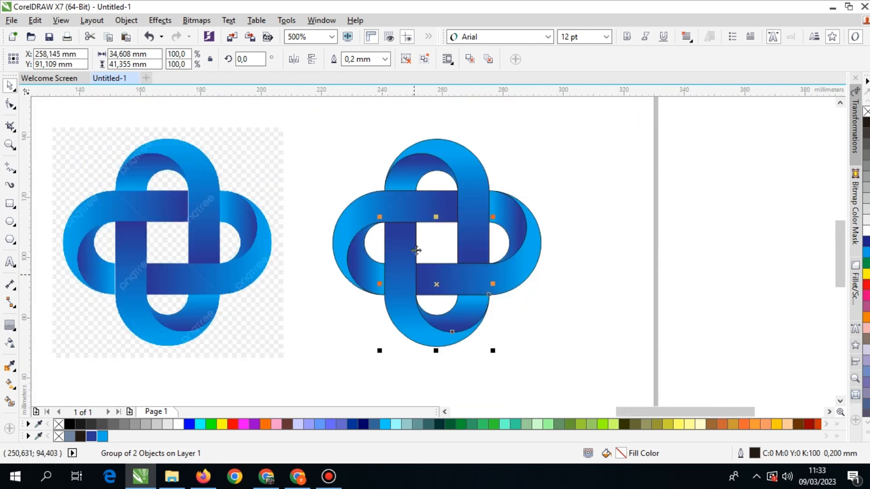
{"action": "left_click", "coordinate": [570, 182]}
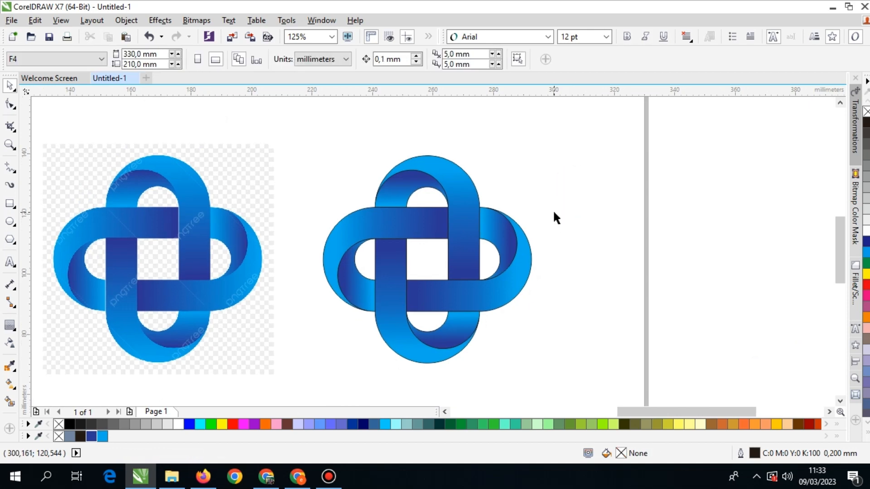
Remove the outline from all four loop groups, undoing the trial move of the artwork.
{"action": "left_click_drag", "start_coordinate": [579, 130], "coordinate": [317, 389]}
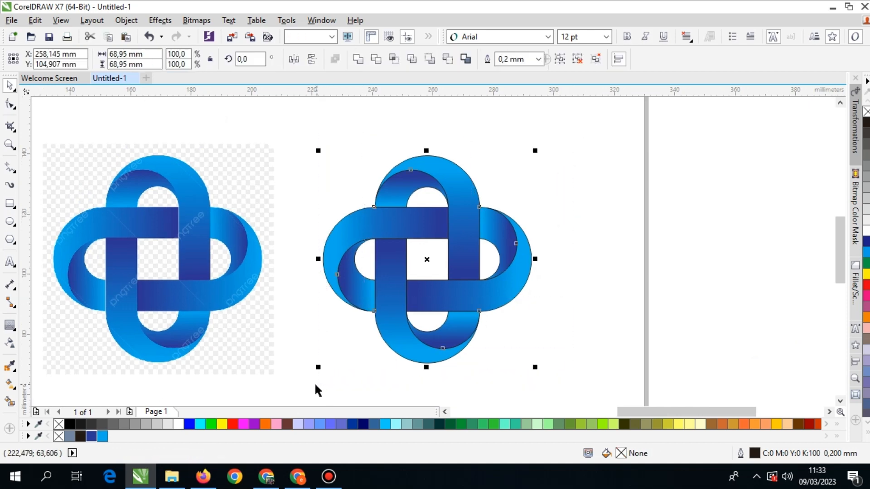
{"action": "right_click", "coordinate": [59, 424]}
{"action": "left_click_drag", "start_coordinate": [464, 224], "coordinate": [517, 221]}
{"action": "key", "text": "ctrl+z"}
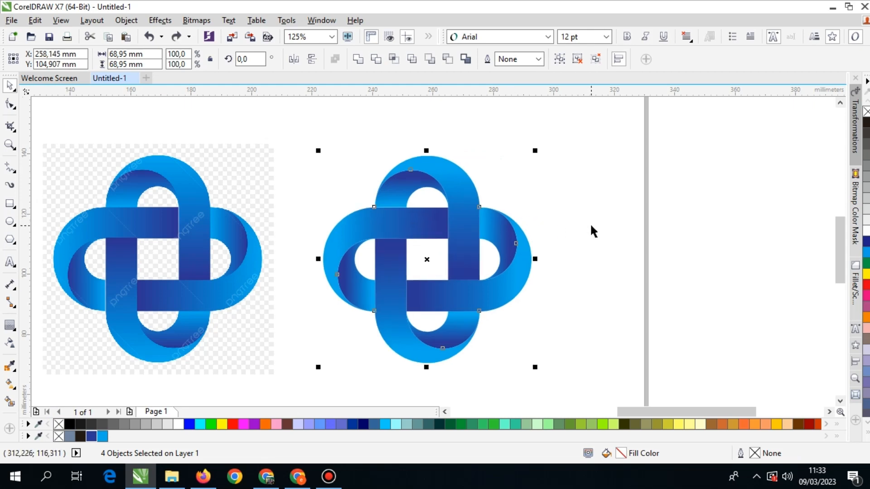
{"action": "left_click_drag", "start_coordinate": [577, 282], "coordinate": [531, 258]}
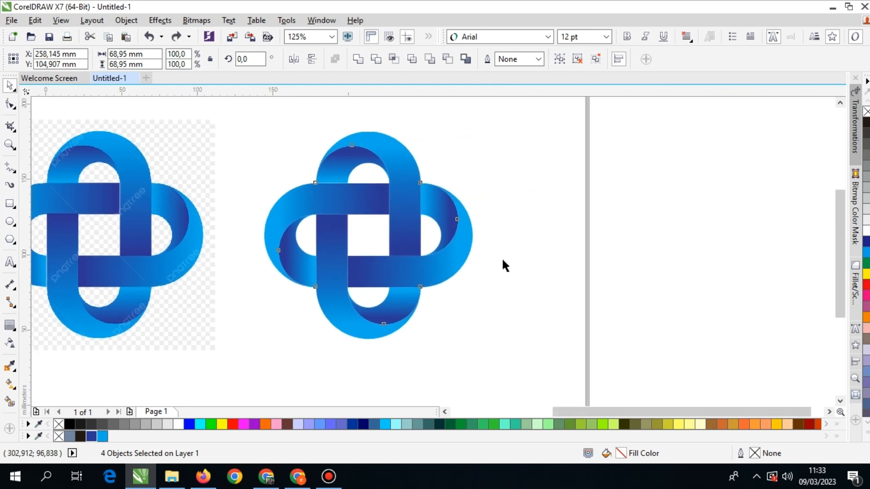
{"action": "scroll", "coordinate": [501, 258], "scroll_direction": "down", "scroll_amount": 2}
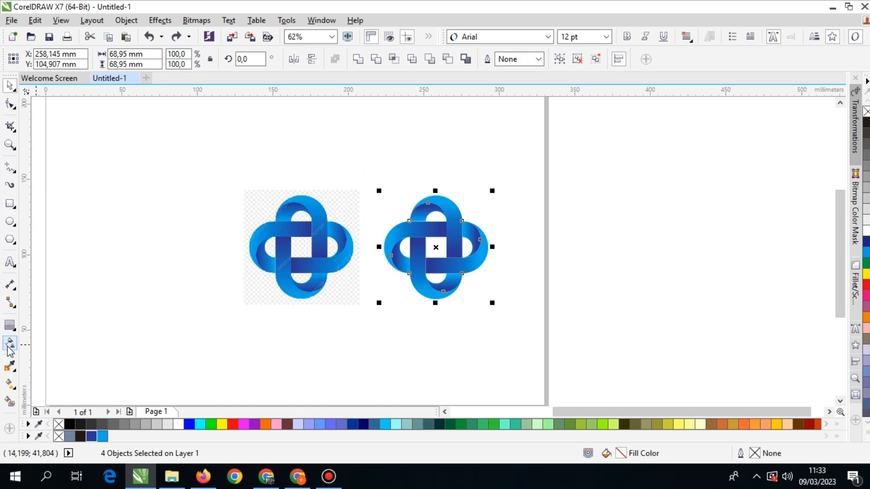
{"action": "left_click", "coordinate": [9, 264]}
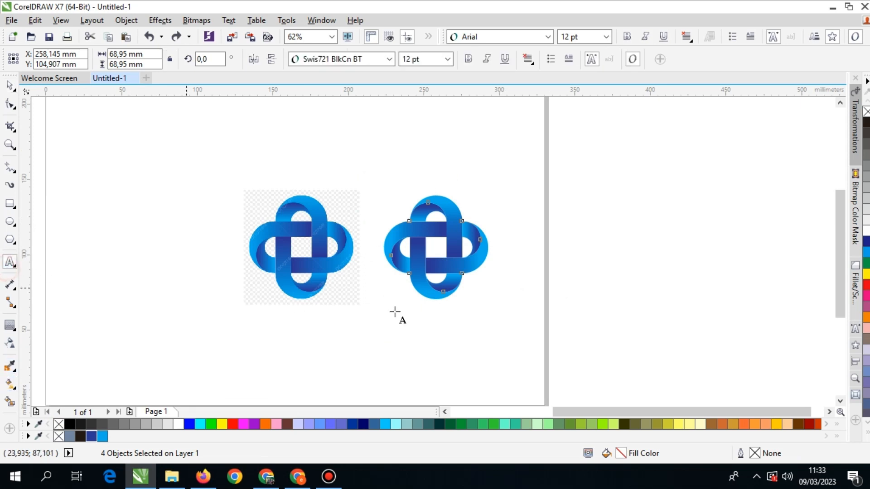
{"action": "scroll", "coordinate": [455, 257], "scroll_direction": "up", "scroll_amount": 2}
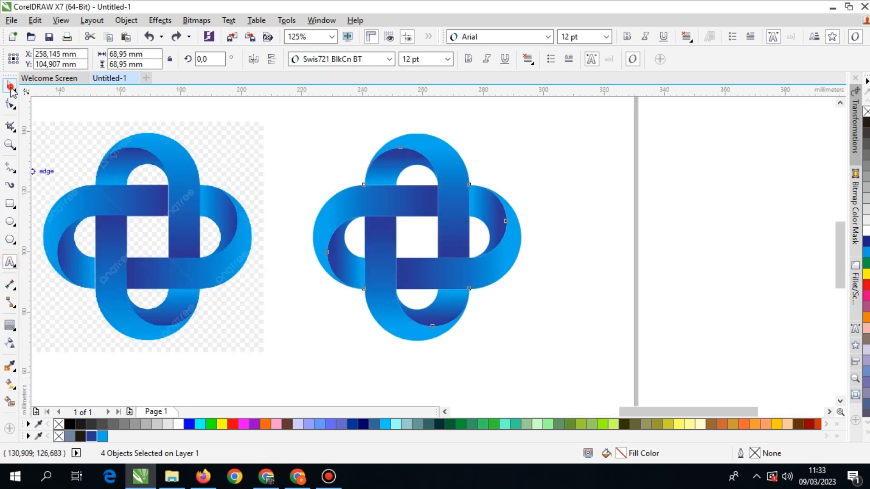
{"action": "left_click", "coordinate": [10, 85]}
Inspect the logo's construction in Wireframe view and return the display to Enhanced view.
{"action": "left_click", "coordinate": [61, 21]}
{"action": "left_click", "coordinate": [88, 50]}
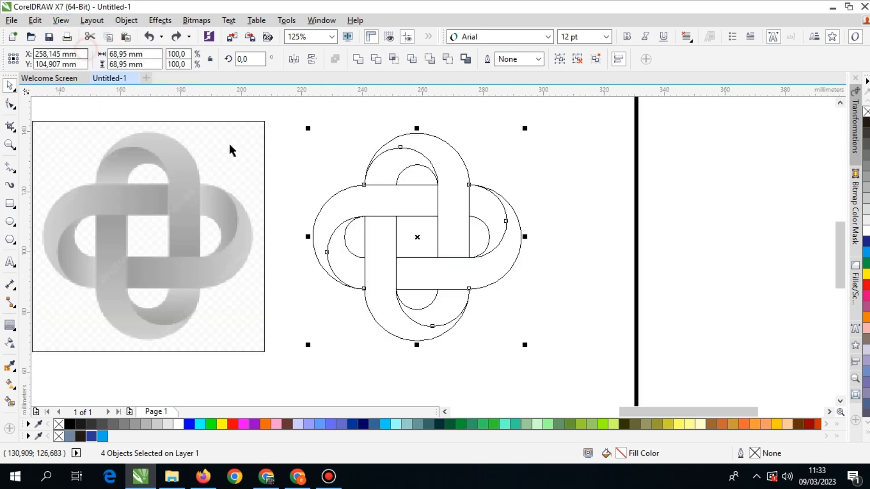
{"action": "scroll", "coordinate": [422, 237], "scroll_direction": "down", "scroll_amount": 2}
{"action": "scroll", "coordinate": [347, 245], "scroll_direction": "up", "scroll_amount": 2}
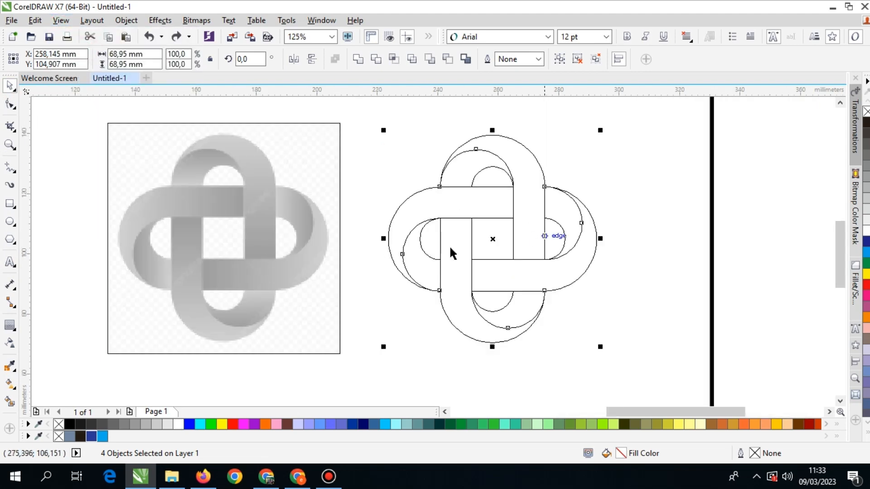
{"action": "left_click", "coordinate": [60, 20]}
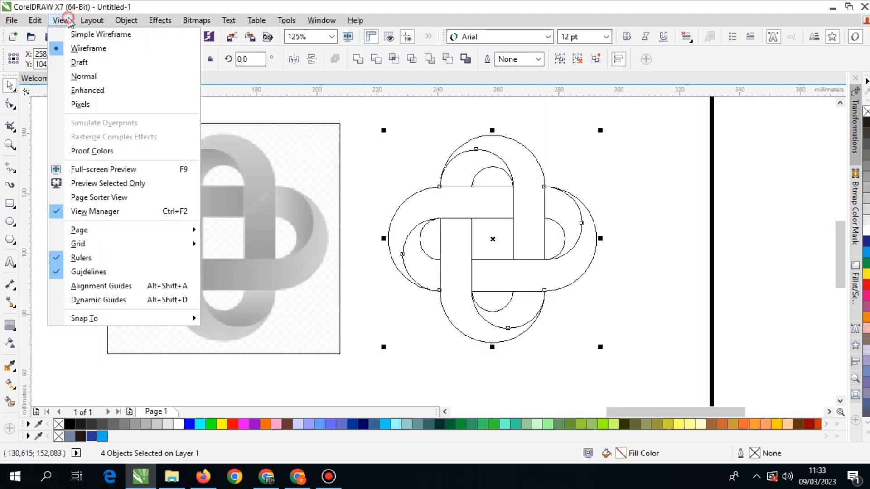
{"action": "left_click", "coordinate": [84, 88]}
{"action": "scroll", "coordinate": [535, 283], "scroll_direction": "down", "scroll_amount": 2}
{"action": "scroll", "coordinate": [444, 270], "scroll_direction": "up", "scroll_amount": 2}
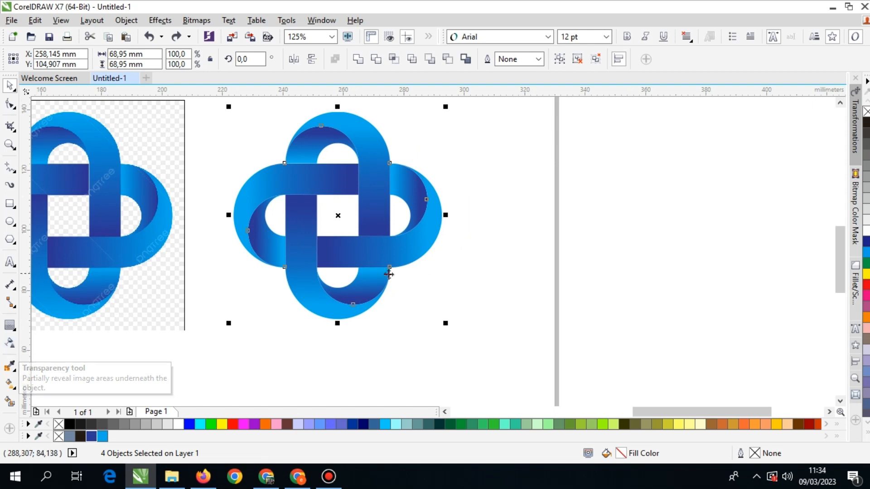
Place a copy of the complete logo about 77.8 mm to the right of the original.
{"action": "scroll", "coordinate": [394, 284], "scroll_direction": "down", "scroll_amount": 2}
{"action": "left_click_drag", "start_coordinate": [393, 263], "coordinate": [425, 279]}
{"action": "right_click", "coordinate": [511, 263]}
{"action": "scroll", "coordinate": [511, 261], "scroll_direction": "up", "scroll_amount": 1}
{"action": "left_click", "coordinate": [534, 235]}
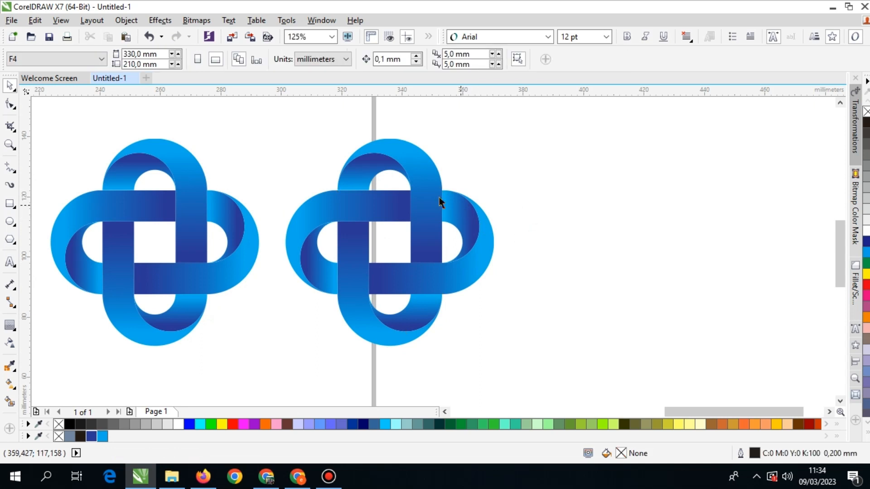
Ungroup the copied logo's top loop and select its inner fold, undoing the trial move of that piece.
{"action": "left_click", "coordinate": [366, 170]}
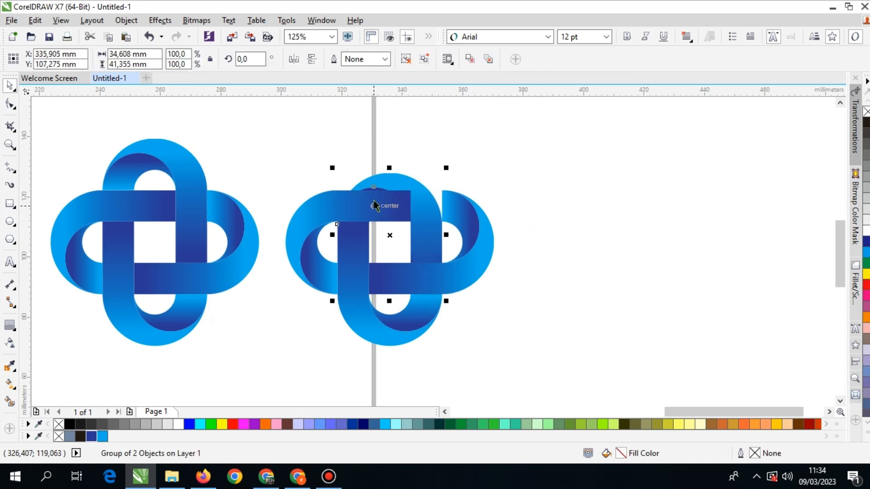
{"action": "left_click", "coordinate": [408, 59]}
{"action": "left_click", "coordinate": [529, 134]}
{"action": "scroll", "coordinate": [372, 171], "scroll_direction": "up", "scroll_amount": 1}
{"action": "left_click_drag", "start_coordinate": [365, 168], "coordinate": [377, 227]}
{"action": "key", "text": "ctrl+z"}
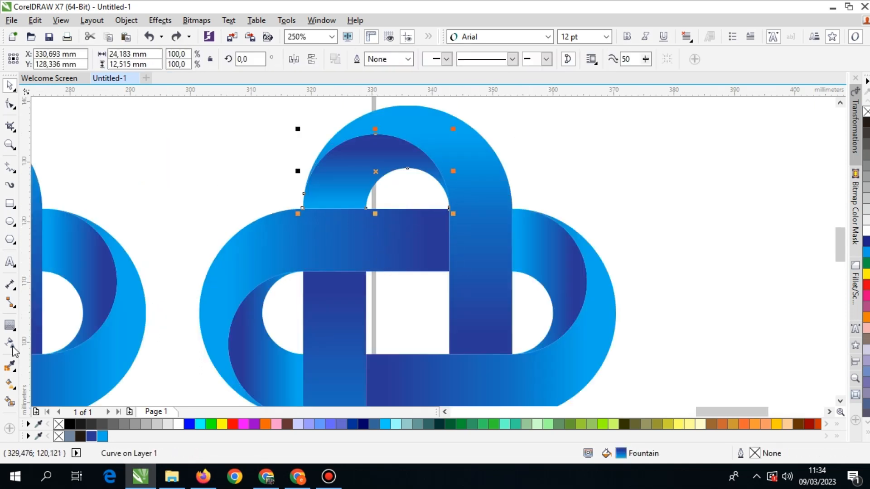
Recolour the selected inner fold's fountain fill with orange at its lower end and red near its top.
{"action": "left_click", "coordinate": [10, 383]}
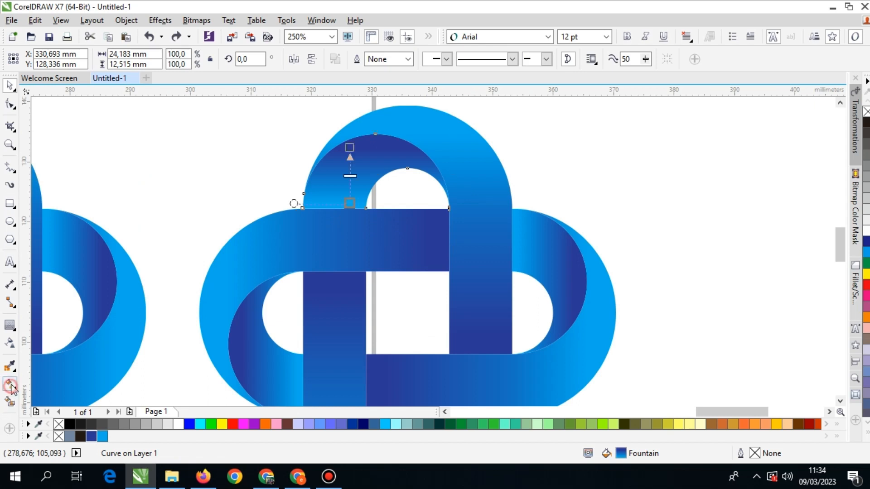
{"action": "left_click", "coordinate": [351, 204]}
{"action": "left_click", "coordinate": [266, 425]}
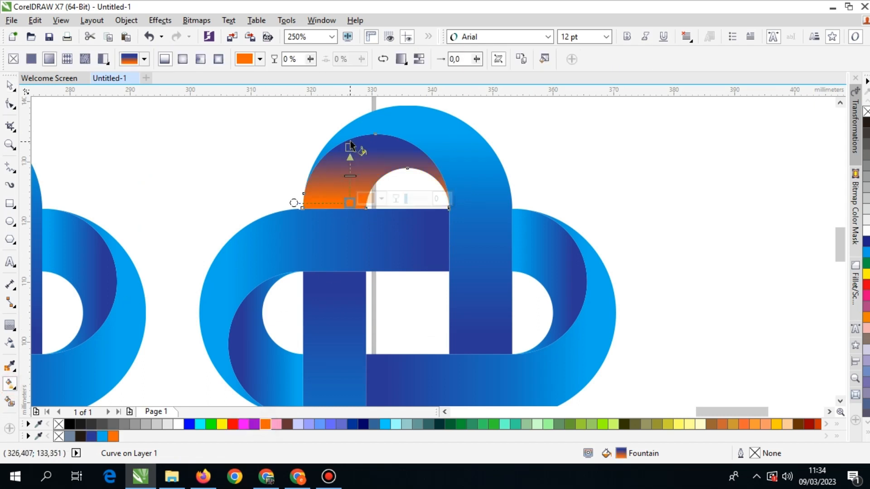
{"action": "left_click", "coordinate": [349, 147]}
{"action": "left_click", "coordinate": [233, 425]}
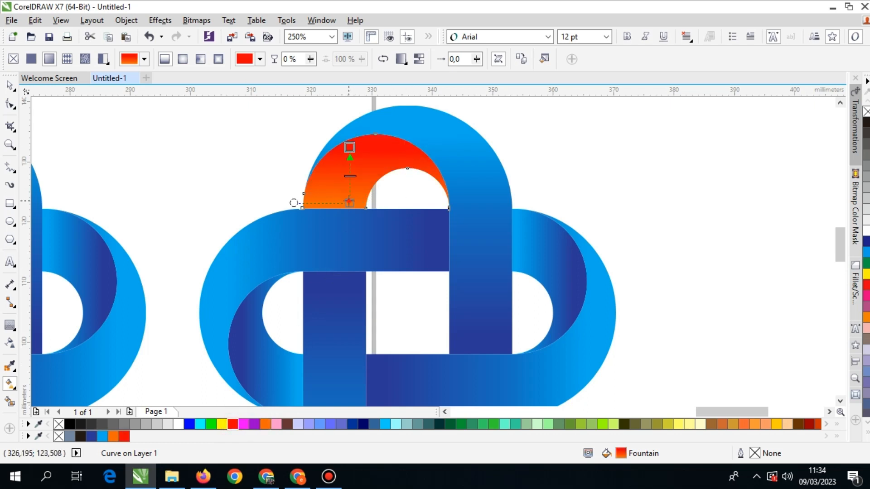
Change the lower end colour of the inner fold's fountain fill to yellow and finish editing the fill.
{"action": "left_click", "coordinate": [349, 203]}
{"action": "left_click", "coordinate": [222, 424]}
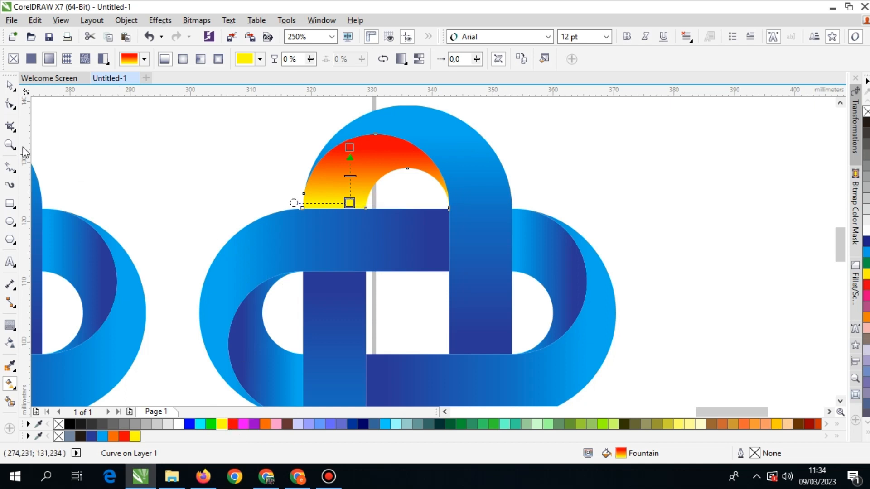
{"action": "left_click", "coordinate": [10, 86]}
{"action": "scroll", "coordinate": [383, 174], "scroll_direction": "down", "scroll_amount": 2}
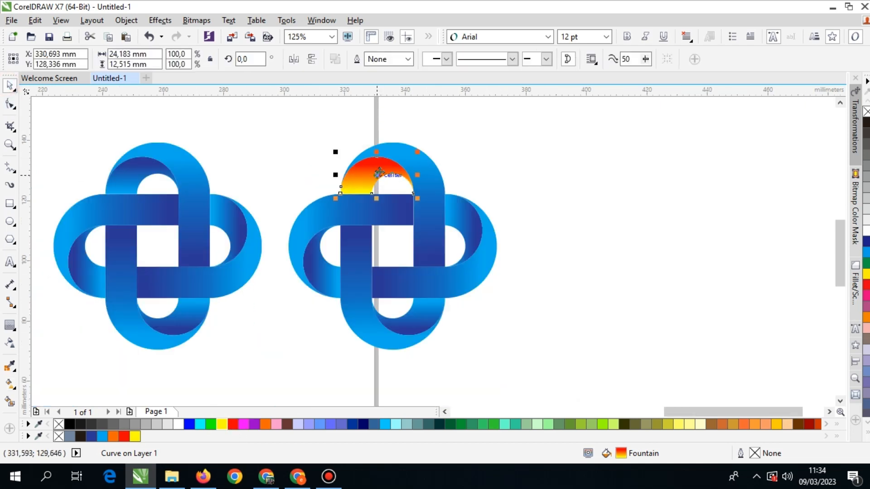
Recolour the fountain fill of the copied logo's top outer band with yellow at its upper end and red at its lower end.
{"action": "scroll", "coordinate": [377, 175], "scroll_direction": "down", "scroll_amount": 1}
{"action": "scroll", "coordinate": [391, 176], "scroll_direction": "up", "scroll_amount": 1}
{"action": "left_click_drag", "start_coordinate": [427, 183], "coordinate": [375, 123]}
{"action": "key", "text": "ctrl+z"}
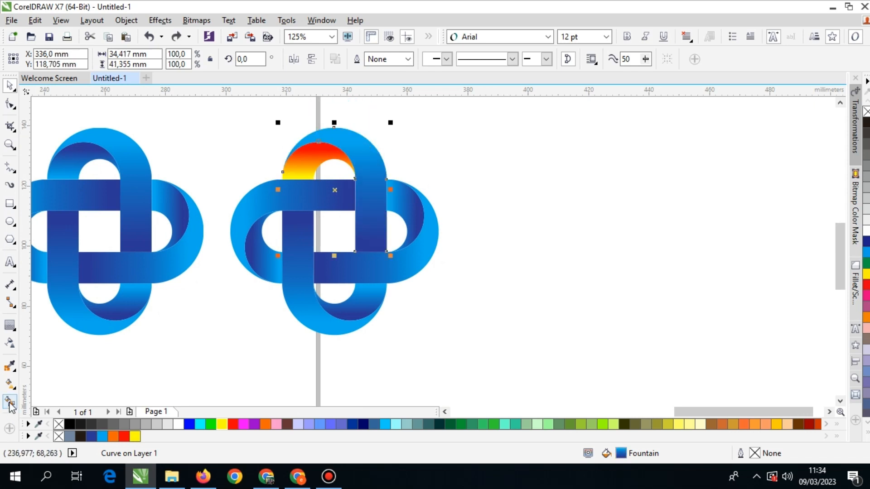
{"action": "left_click", "coordinate": [9, 385]}
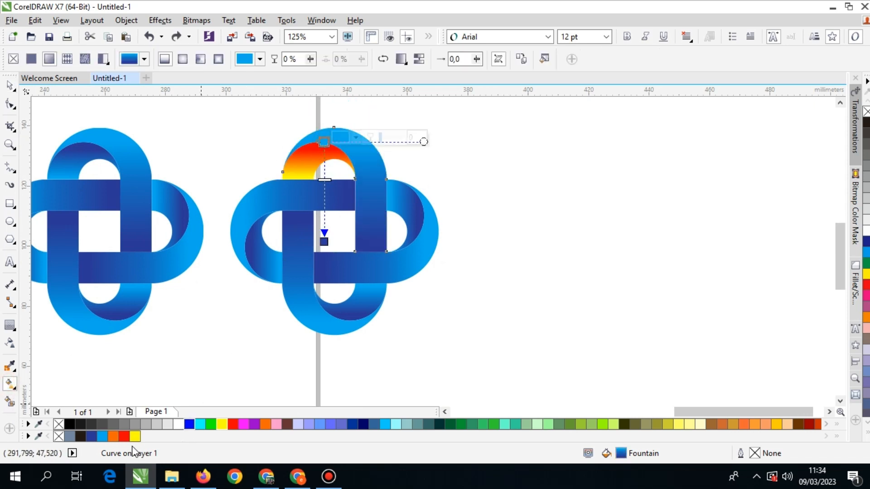
{"action": "left_click", "coordinate": [124, 437]}
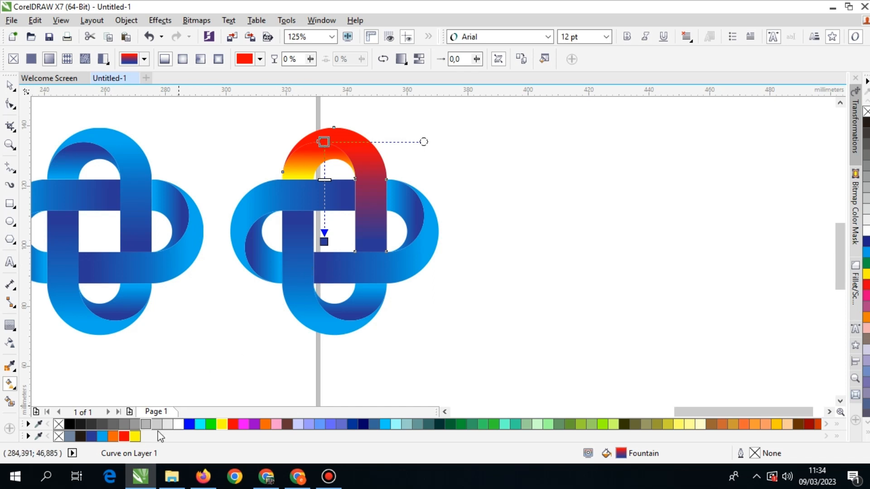
{"action": "left_click", "coordinate": [135, 437]}
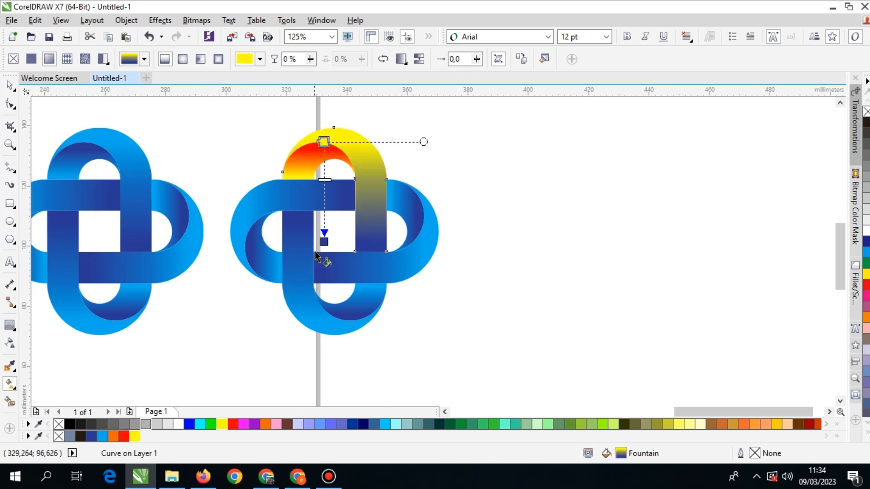
{"action": "left_click", "coordinate": [324, 243]}
{"action": "left_click", "coordinate": [123, 436]}
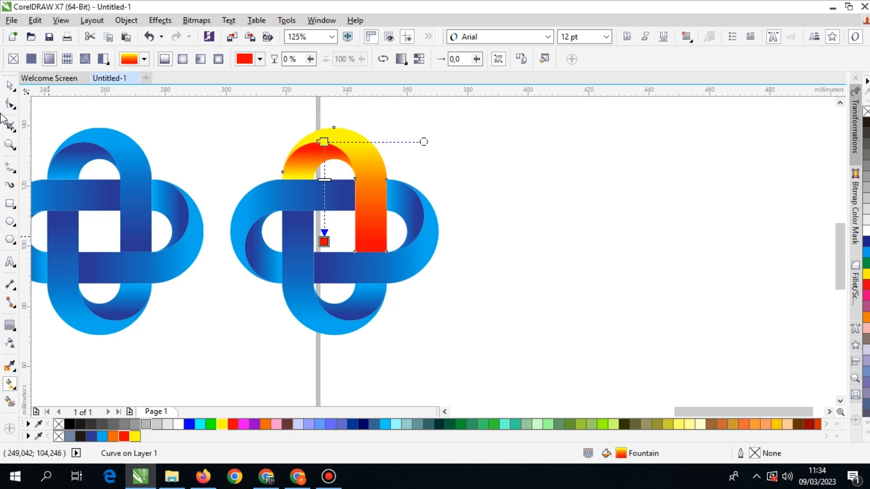
{"action": "left_click", "coordinate": [7, 85]}
{"action": "left_click", "coordinate": [420, 163]}
Group the copied logo's three remaining blue loops and fill them with solid dark blue R43 G56 B150, undoing the trial move.
{"action": "left_click_drag", "start_coordinate": [469, 172], "coordinate": [229, 346]}
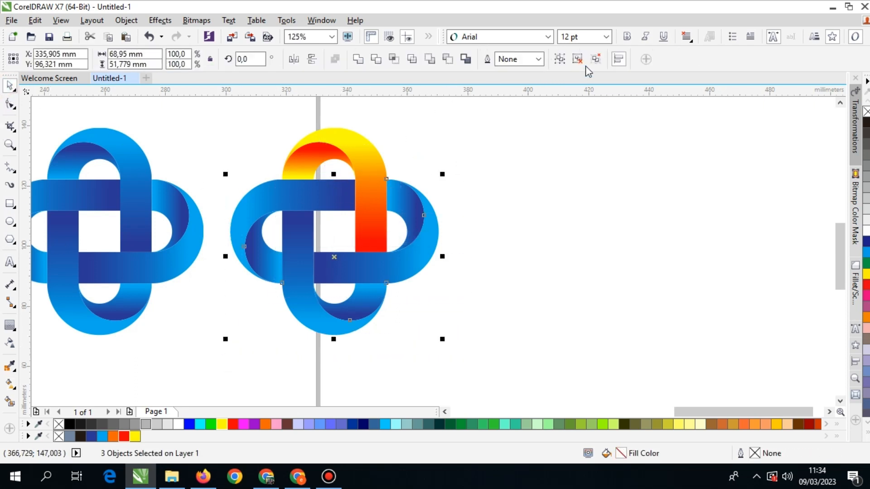
{"action": "left_click", "coordinate": [559, 59]}
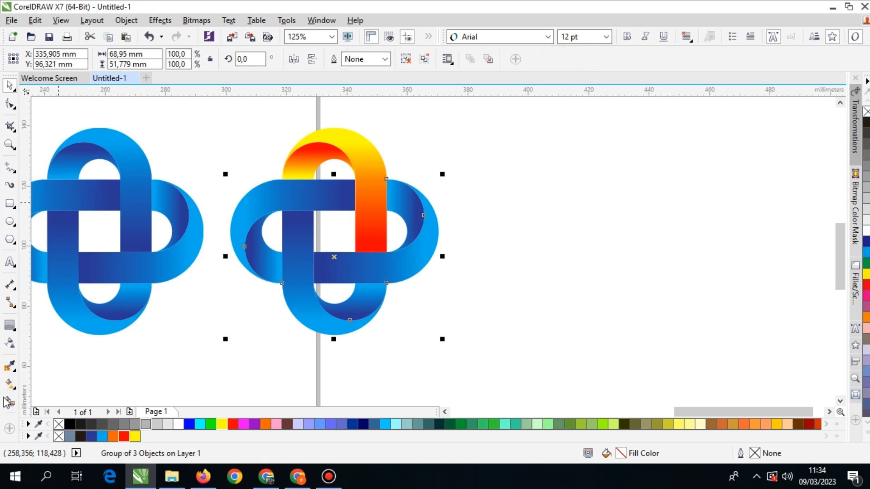
{"action": "left_click_drag", "start_coordinate": [301, 198], "coordinate": [312, 271]}
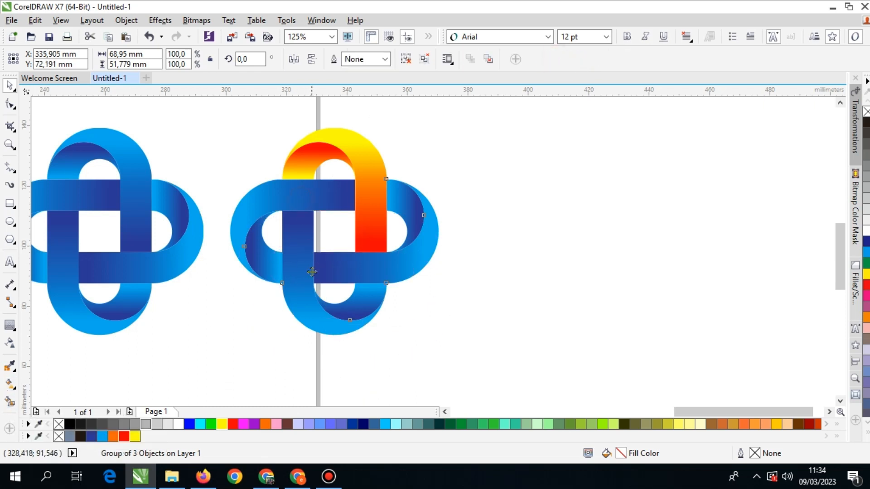
{"action": "key", "text": "ctrl+z"}
{"action": "left_click", "coordinate": [92, 437]}
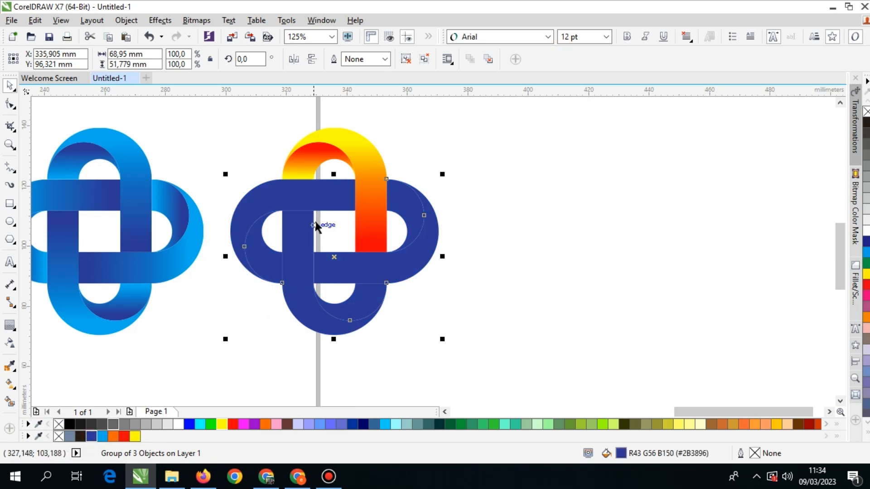
{"action": "left_click", "coordinate": [11, 385]}
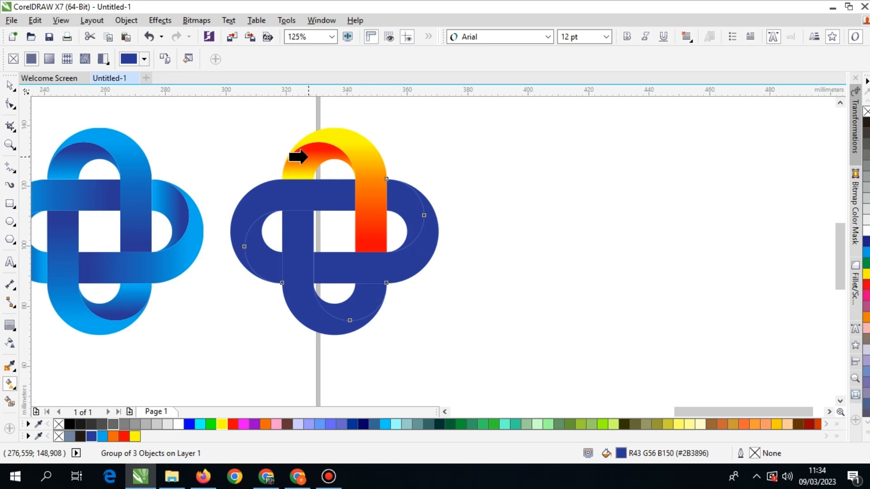
Ungroup all objects in the dark blue three-loop group into separate pieces, undoing the trial move.
{"action": "left_click", "coordinate": [7, 85]}
{"action": "left_click", "coordinate": [204, 131]}
{"action": "left_click_drag", "start_coordinate": [307, 194], "coordinate": [314, 255]}
{"action": "key", "text": "ctrl+z"}
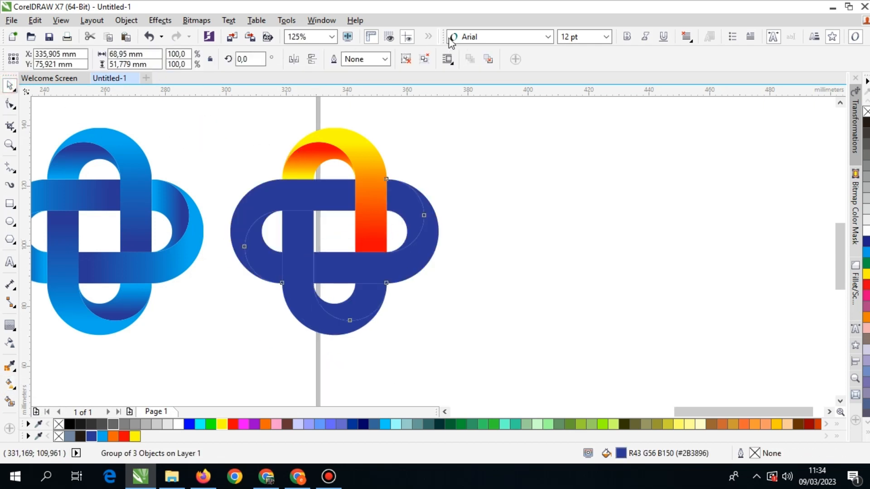
{"action": "left_click", "coordinate": [432, 58]}
{"action": "left_click", "coordinate": [536, 179]}
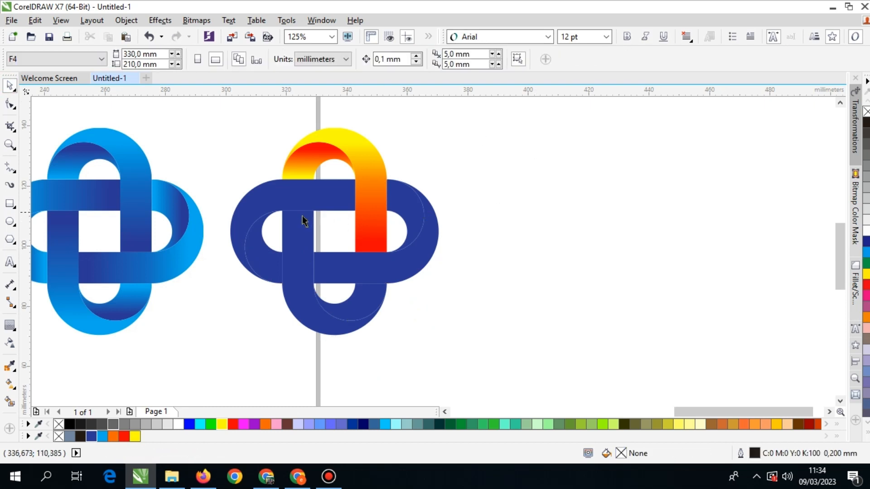
Copy the top inner fold's yellow-to-red fountain fill onto the three dark blue inner folds, undoing any trial moves.
{"action": "left_click", "coordinate": [258, 236]}
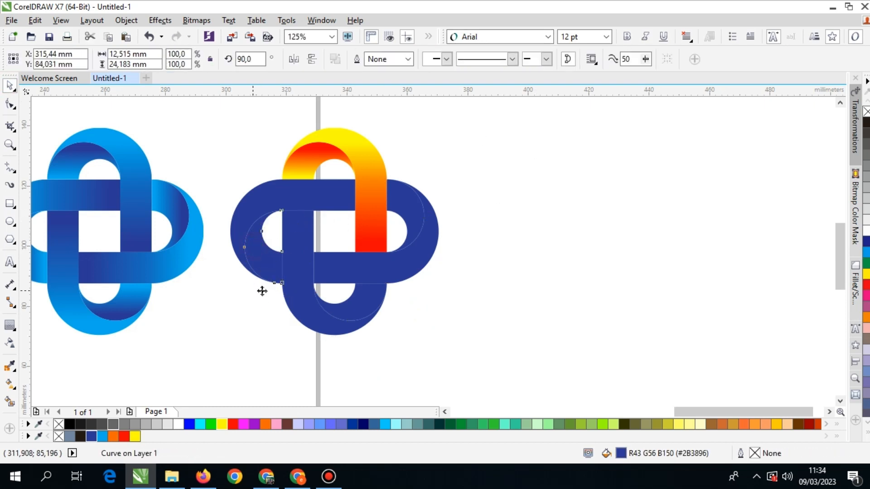
{"action": "left_click", "coordinate": [352, 306], "text": "shift"}
{"action": "left_click_drag", "start_coordinate": [361, 298], "coordinate": [384, 347]}
{"action": "key", "text": "ctrl+z"}
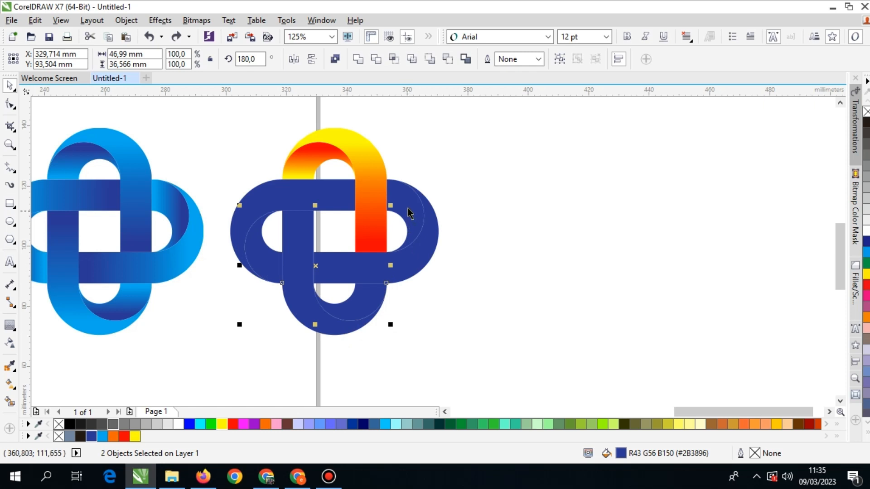
{"action": "left_click", "coordinate": [408, 208], "text": "shift"}
{"action": "left_click_drag", "start_coordinate": [404, 200], "coordinate": [414, 289]}
{"action": "key", "text": "ctrl+z"}
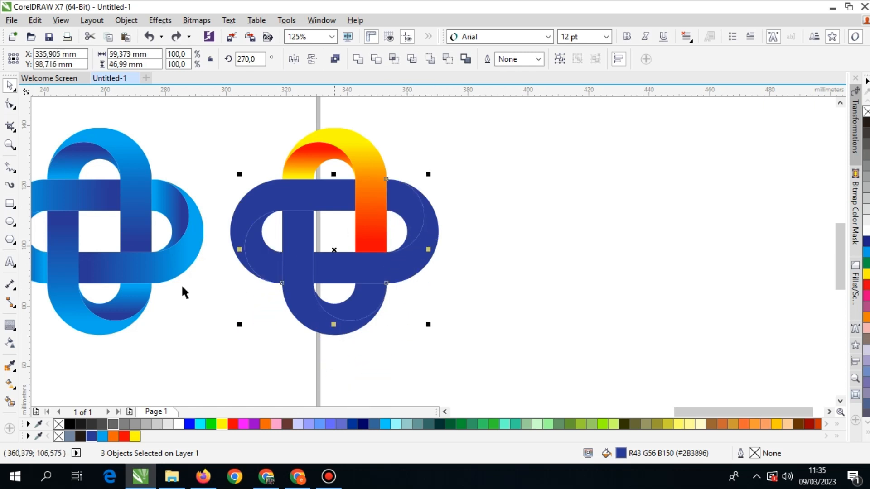
{"action": "left_click", "coordinate": [10, 384]}
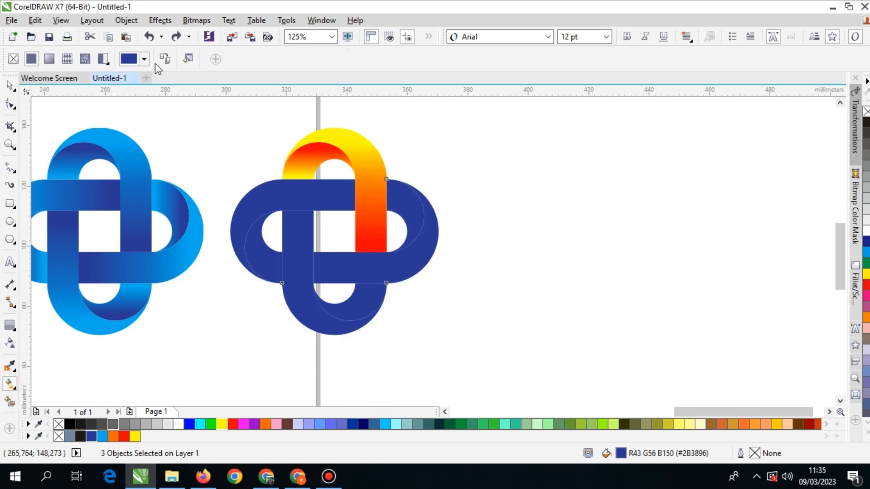
{"action": "left_click", "coordinate": [301, 162]}
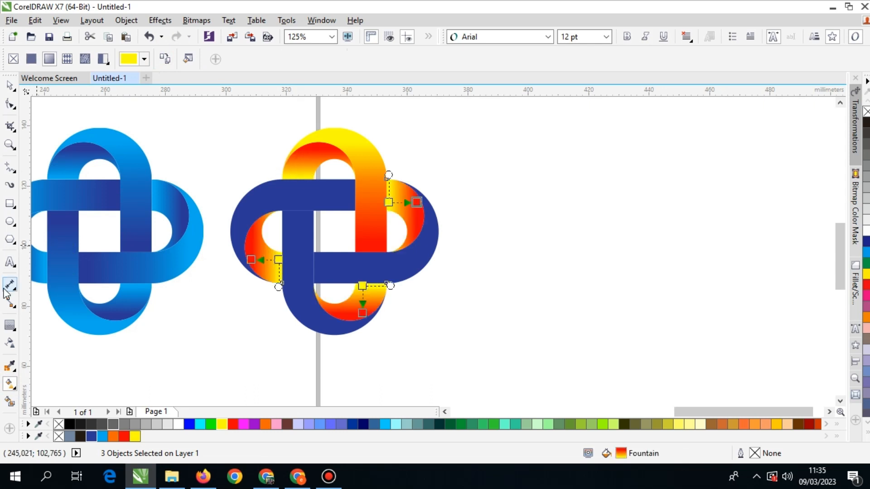
{"action": "left_click", "coordinate": [10, 85]}
{"action": "left_click", "coordinate": [181, 132]}
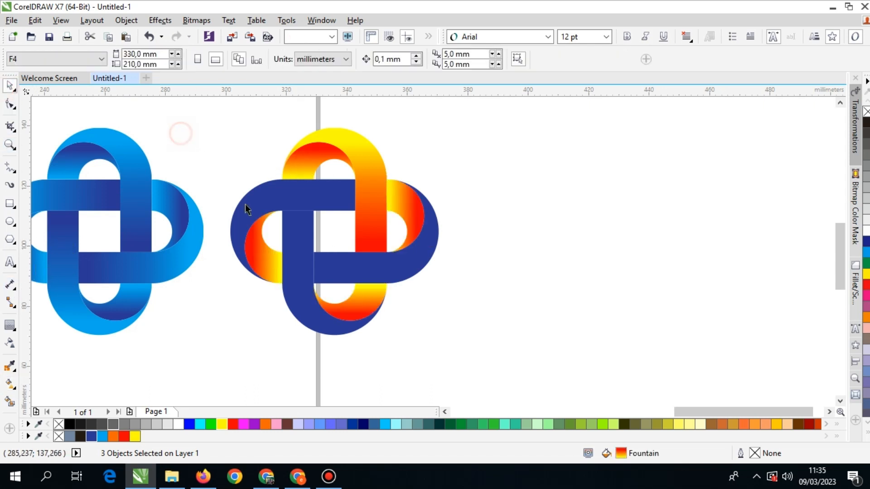
Copy the top outer band's yellow-to-red fountain fill onto the three dark blue outer bands, undoing the trial move.
{"action": "left_click", "coordinate": [294, 232]}
{"action": "left_click", "coordinate": [301, 243], "text": "shift"}
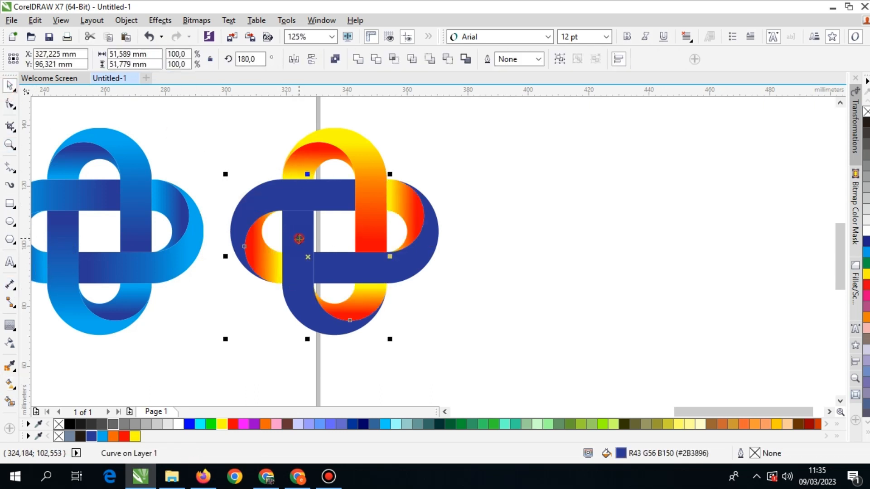
{"action": "left_click", "coordinate": [422, 251], "text": "shift"}
{"action": "left_click_drag", "start_coordinate": [423, 251], "coordinate": [521, 288]}
{"action": "key", "text": "ctrl+z"}
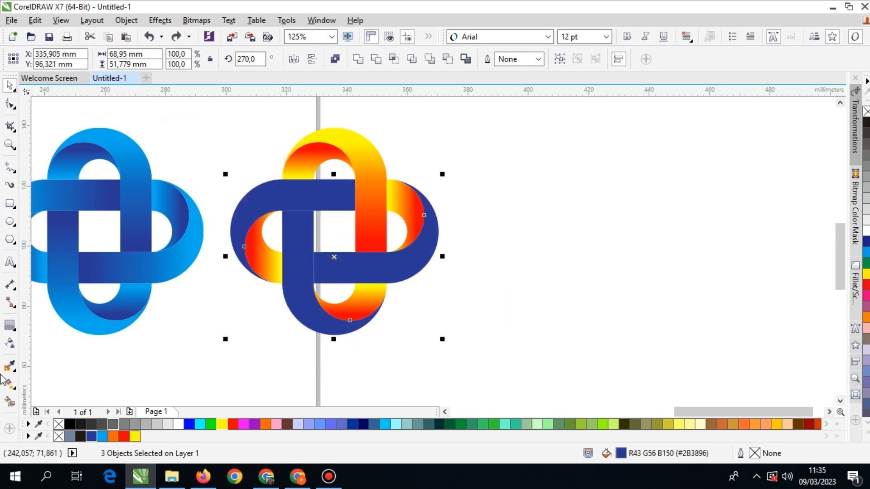
{"action": "left_click", "coordinate": [10, 384]}
{"action": "left_click", "coordinate": [164, 59]}
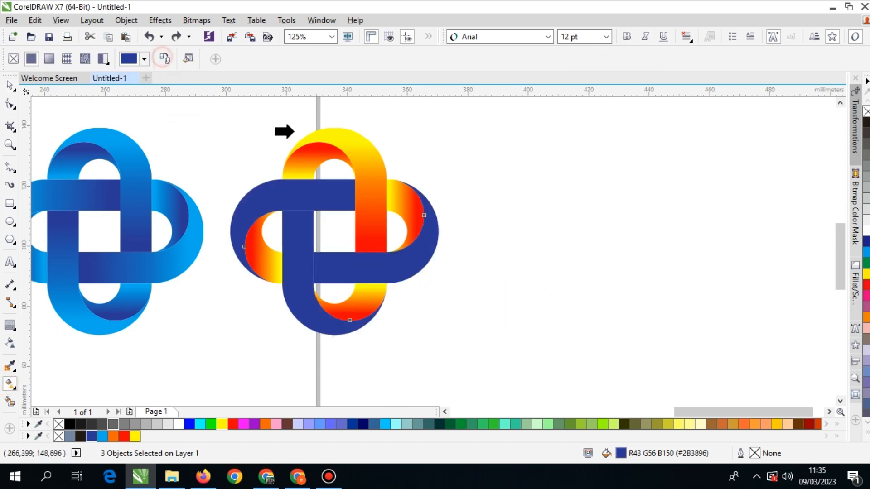
{"action": "left_click", "coordinate": [348, 151]}
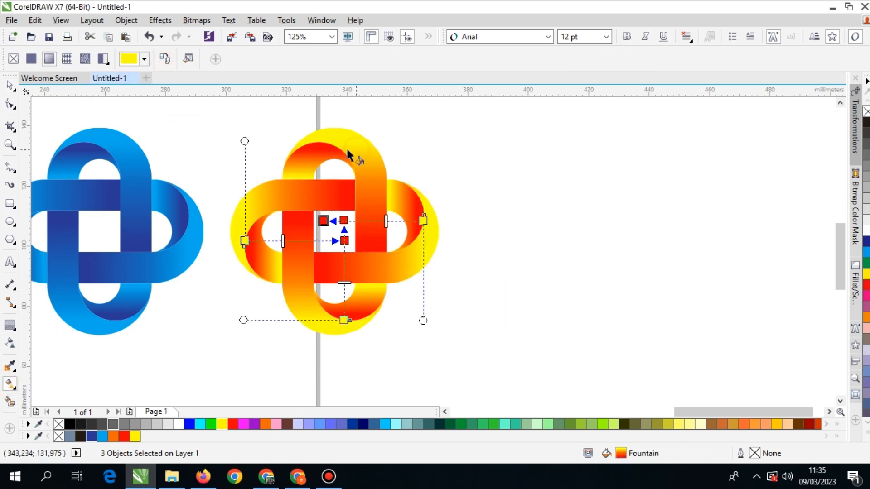
{"action": "left_click", "coordinate": [10, 85]}
{"action": "left_click", "coordinate": [481, 191]}
Show the drawing in Wireframe view to examine the outlines of both vector logos.
{"action": "scroll", "coordinate": [482, 242], "scroll_direction": "left", "scroll_amount": 3}
{"action": "scroll", "coordinate": [456, 235], "scroll_direction": "down", "scroll_amount": 2}
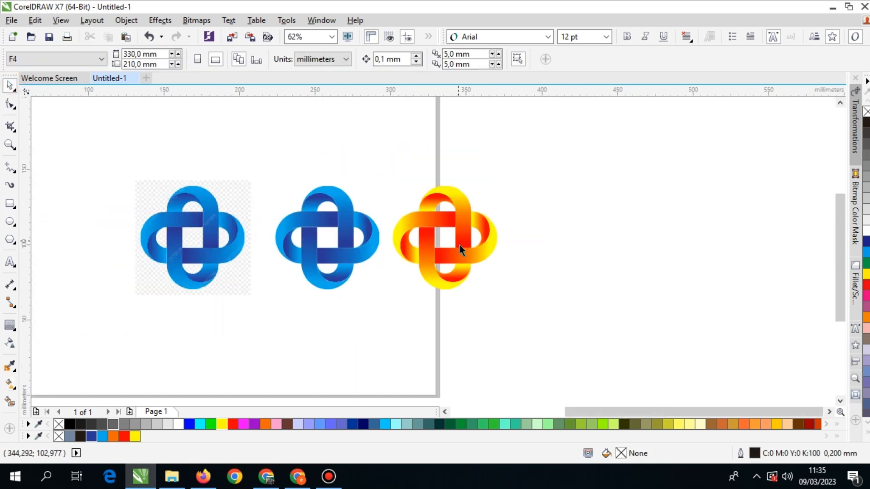
{"action": "left_click", "coordinate": [59, 21]}
{"action": "left_click", "coordinate": [90, 50]}
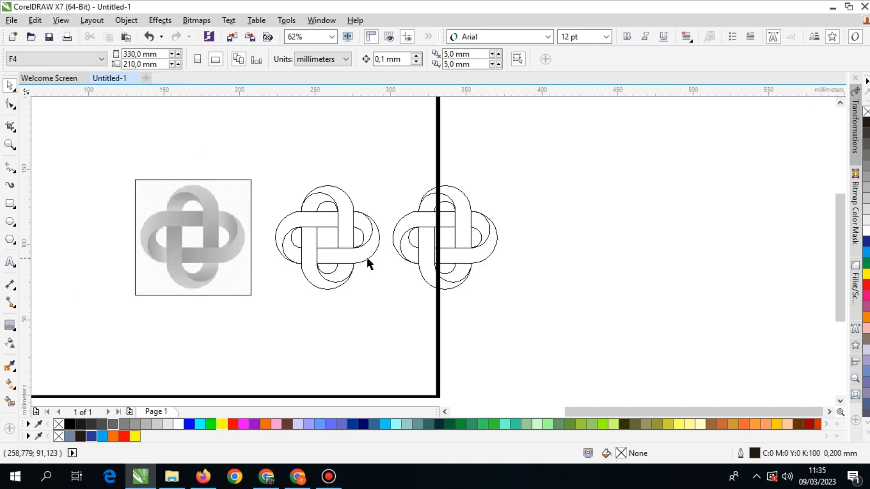
{"action": "scroll", "coordinate": [385, 254], "scroll_direction": "up", "scroll_amount": 1}
{"action": "scroll", "coordinate": [385, 254], "scroll_direction": "down", "scroll_amount": 1}
Select both vector logos, return the display to Enhanced view and place the logos together below the reference image.
{"action": "left_click_drag", "start_coordinate": [531, 160], "coordinate": [93, 338]}
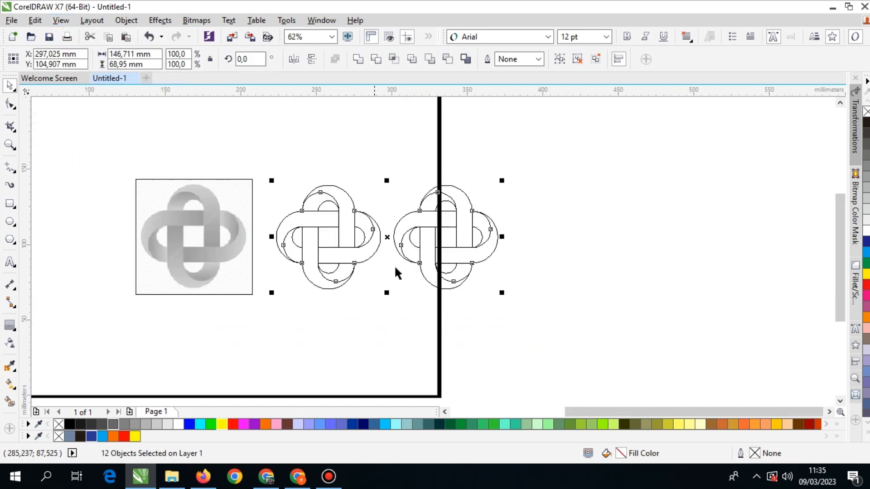
{"action": "scroll", "coordinate": [396, 267], "scroll_direction": "down", "scroll_amount": 1}
{"action": "left_click_drag", "start_coordinate": [417, 256], "coordinate": [317, 197]}
{"action": "scroll", "coordinate": [303, 203], "scroll_direction": "up", "scroll_amount": 1}
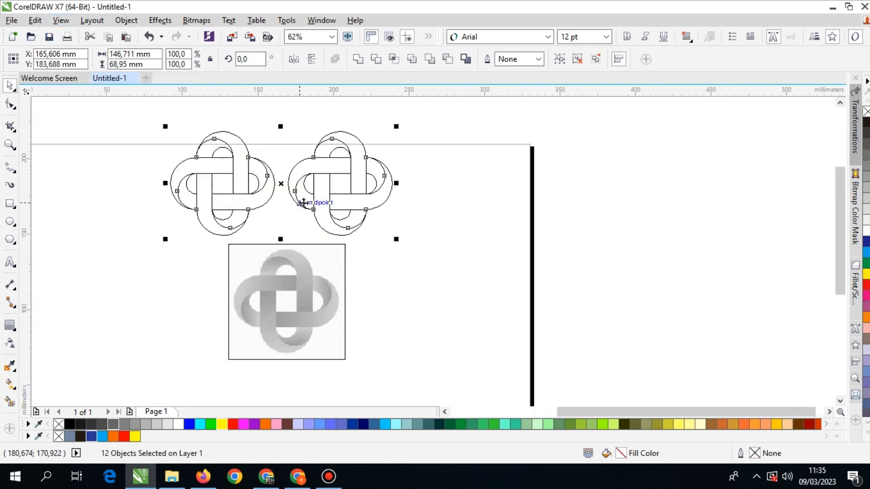
{"action": "left_click", "coordinate": [60, 20]}
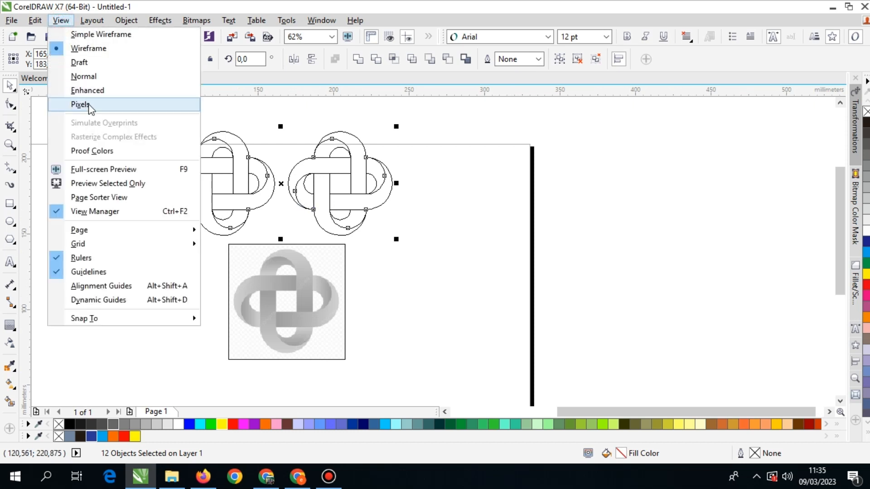
{"action": "left_click", "coordinate": [87, 90]}
{"action": "scroll", "coordinate": [365, 252], "scroll_direction": "down", "scroll_amount": 1}
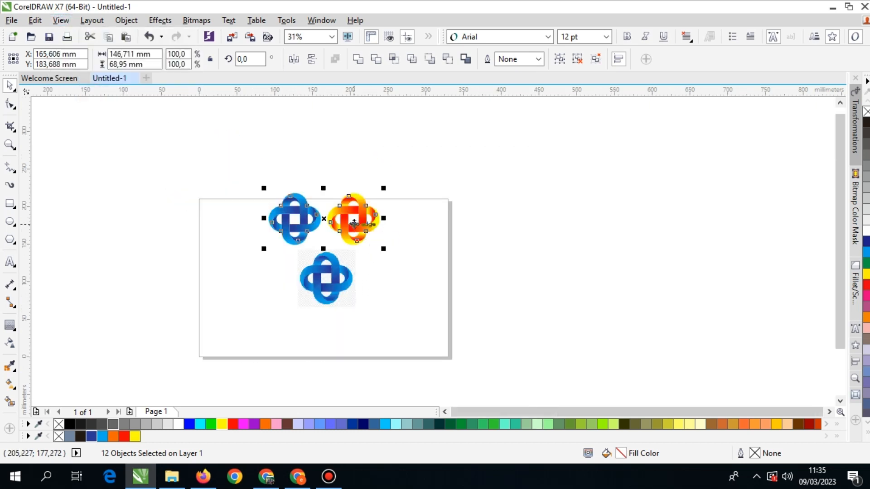
{"action": "left_click_drag", "start_coordinate": [354, 224], "coordinate": [356, 325]}
{"action": "scroll", "coordinate": [358, 299], "scroll_direction": "up", "scroll_amount": 2}
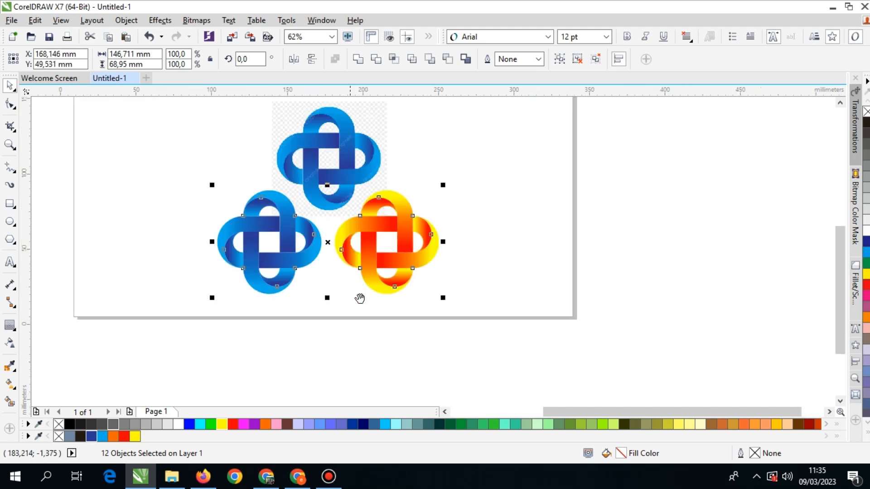
Add the two-line text "TERIMA KASIH" and "SELAMAT MENCOBA!" beneath the two vector logos.
{"action": "left_click", "coordinate": [10, 262]}
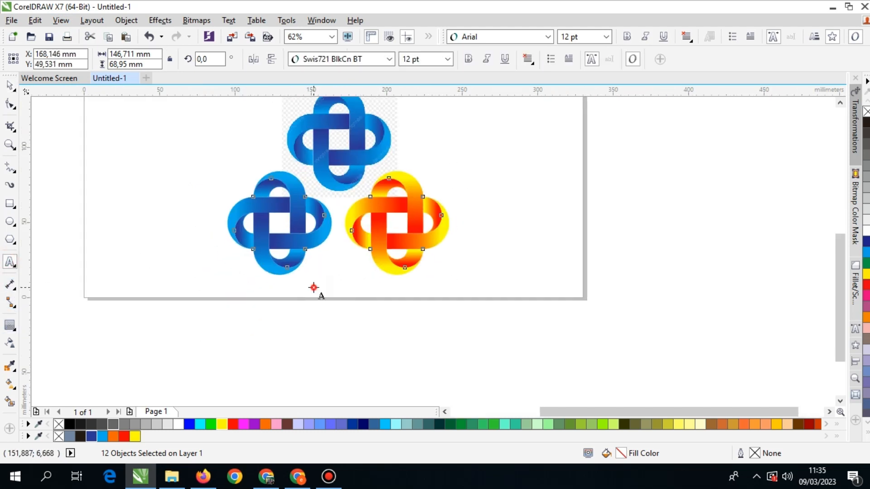
{"action": "left_click", "coordinate": [314, 284]}
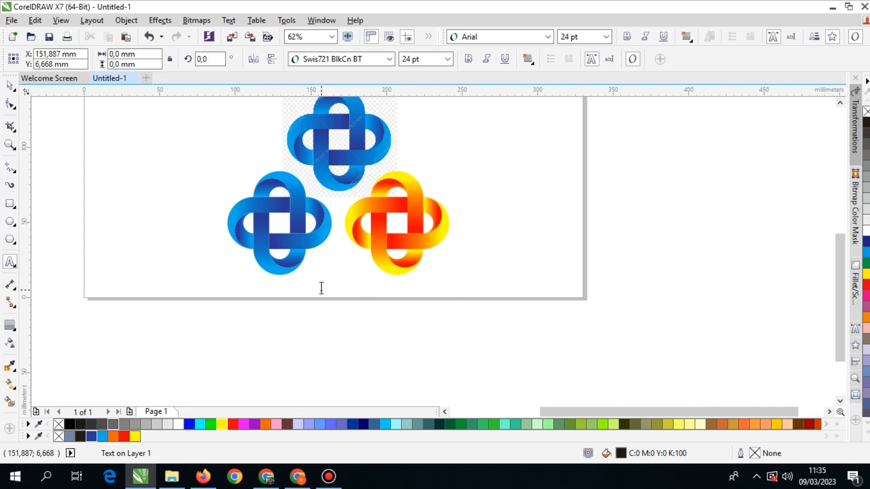
{"action": "type", "text": "TERIMA KASIH"}
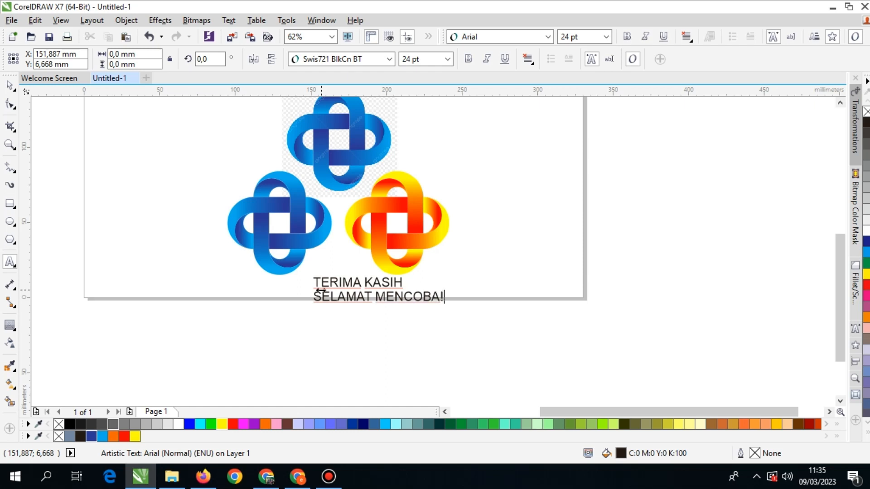
{"action": "scroll", "coordinate": [249, 342], "scroll_direction": "down", "scroll_amount": 1}
{"action": "left_click", "coordinate": [10, 145]}
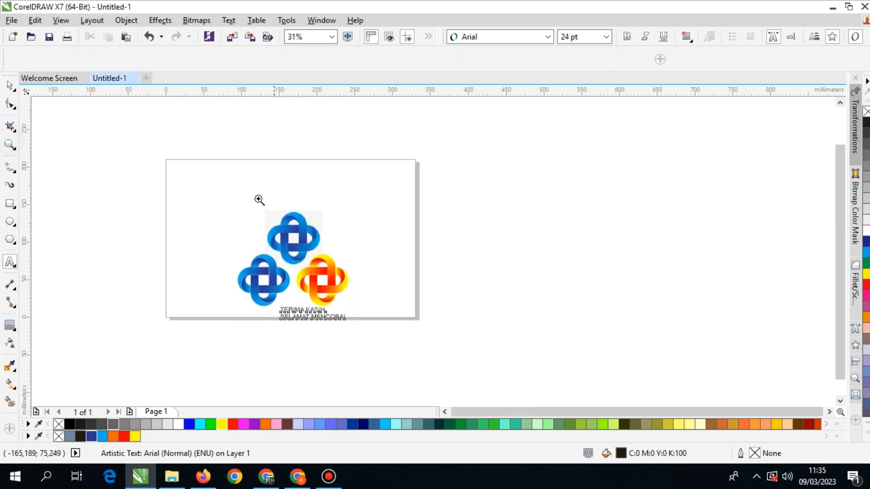
{"action": "left_click_drag", "start_coordinate": [213, 202], "coordinate": [392, 361]}
{"action": "key", "text": "F5"}
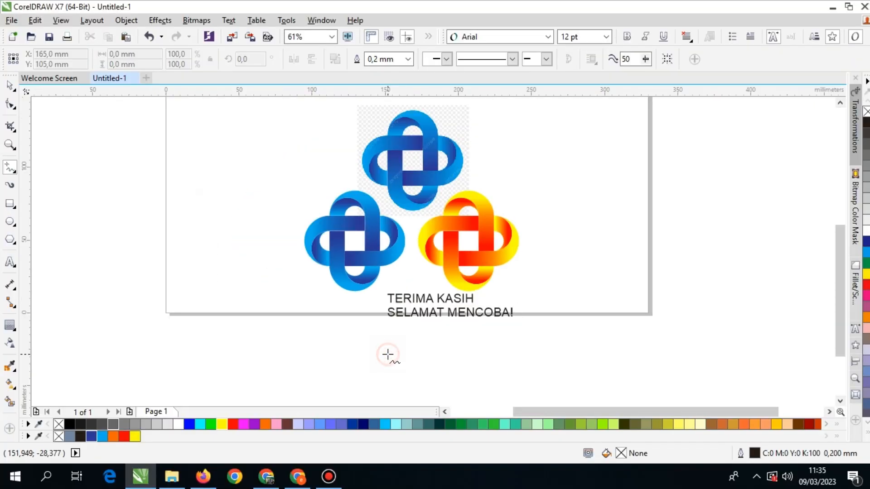
{"action": "scroll", "coordinate": [388, 355], "scroll_direction": "down", "scroll_amount": 1}
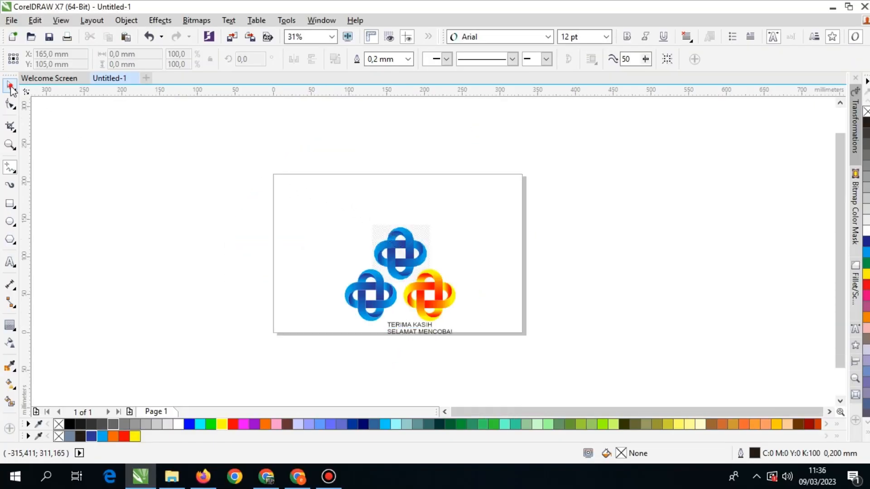
{"action": "key", "text": "space"}
{"action": "left_click", "coordinate": [91, 159]}
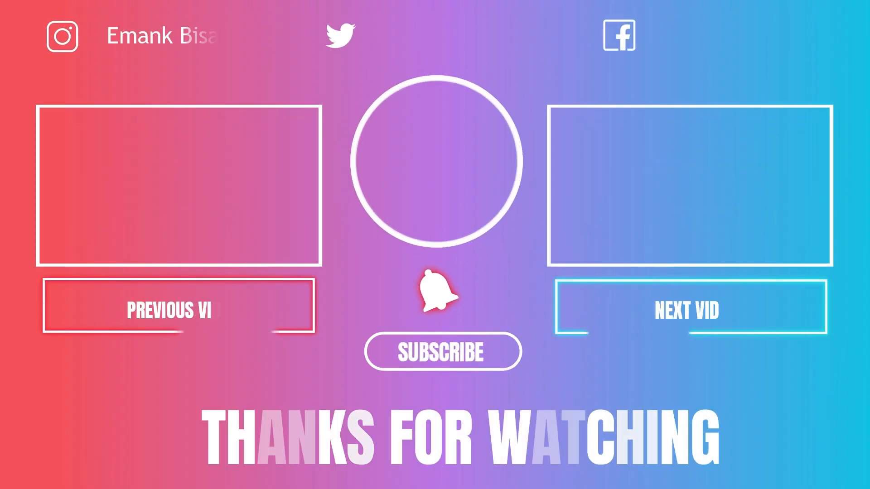